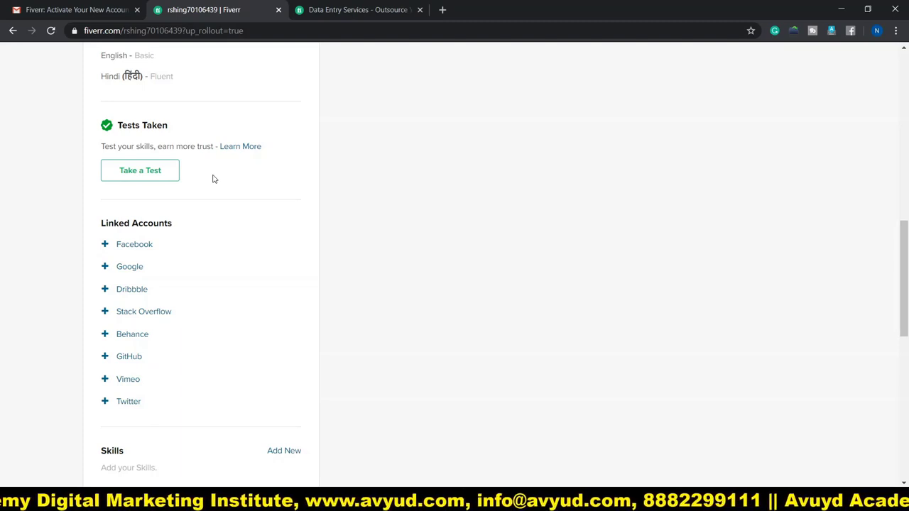
Add Data Entry to the profile skills at Intermediate level
scroll(219, 193, "down", 2)
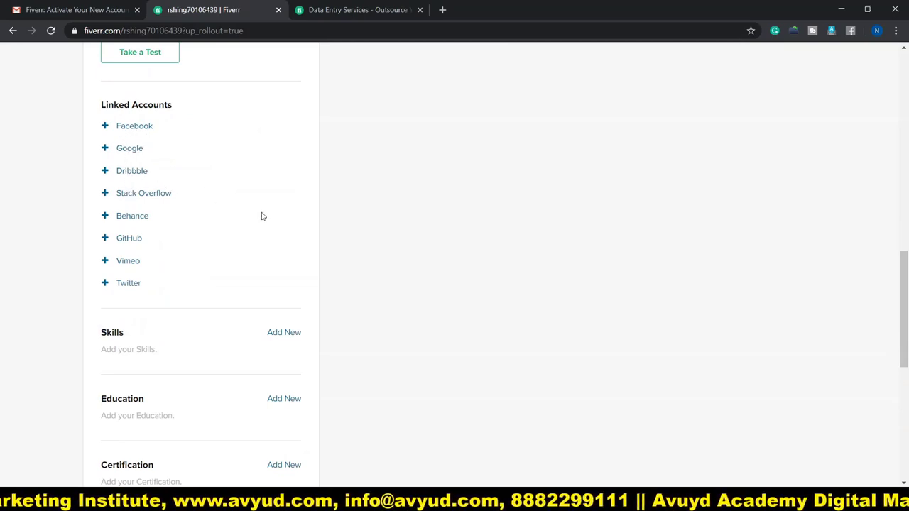
scroll(260, 215, "down", 1)
scroll(334, 230, "down", 2)
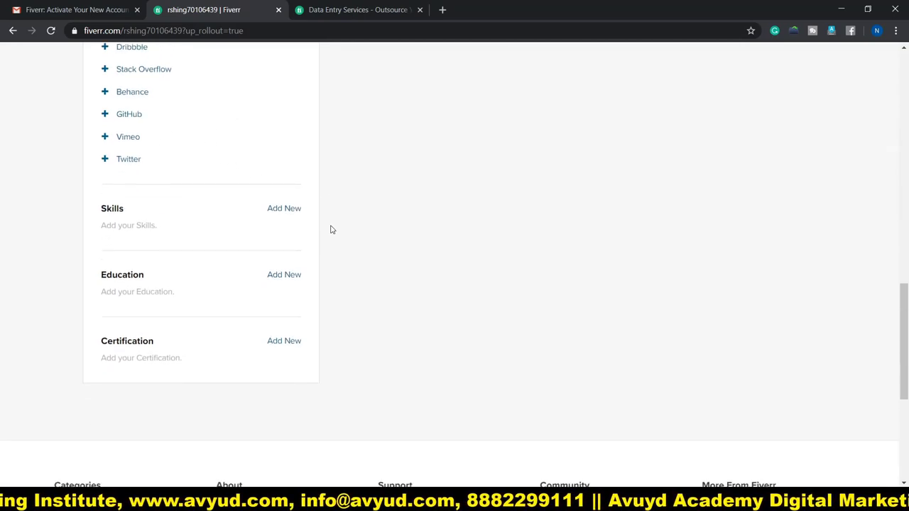
mouse_move(117, 163)
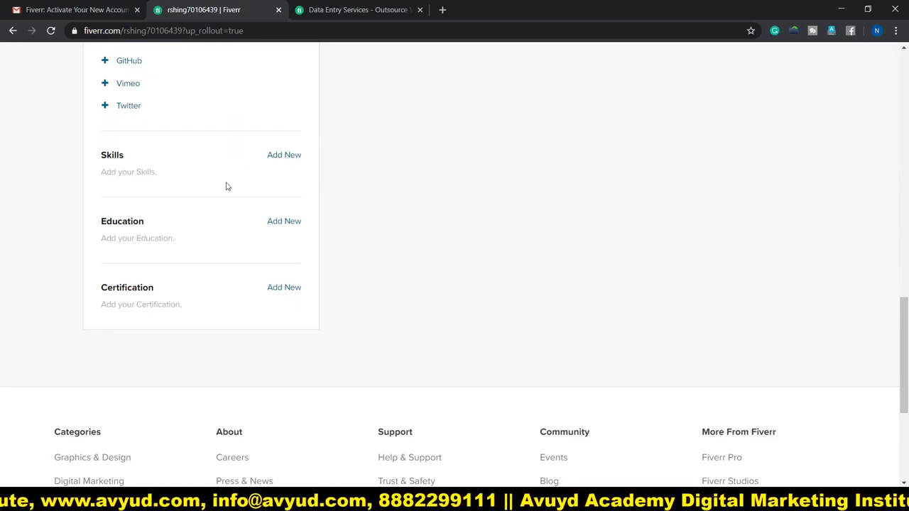
left_click(277, 155)
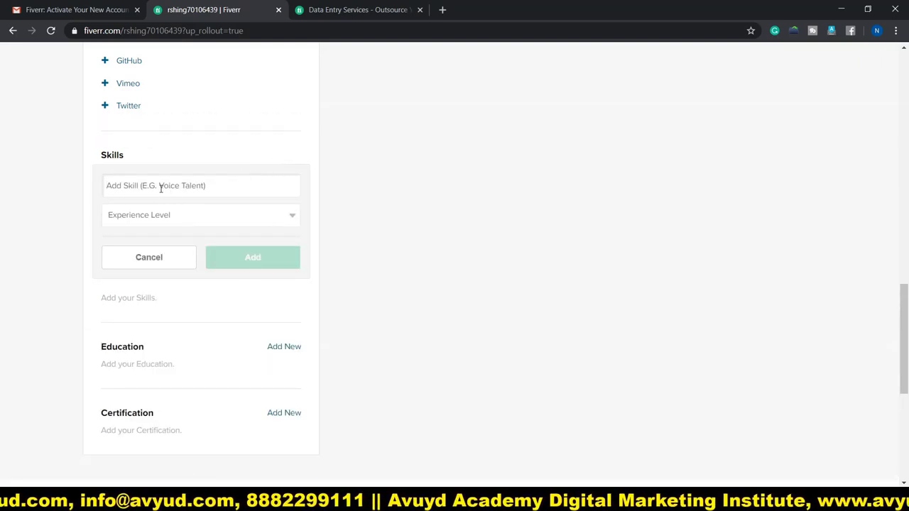
type("D")
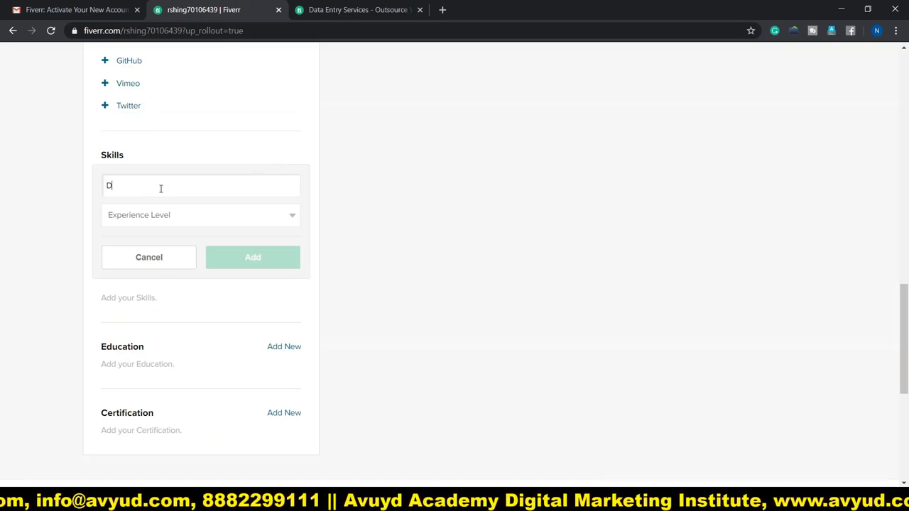
type("ata Ent")
left_click(137, 215)
left_click(204, 217)
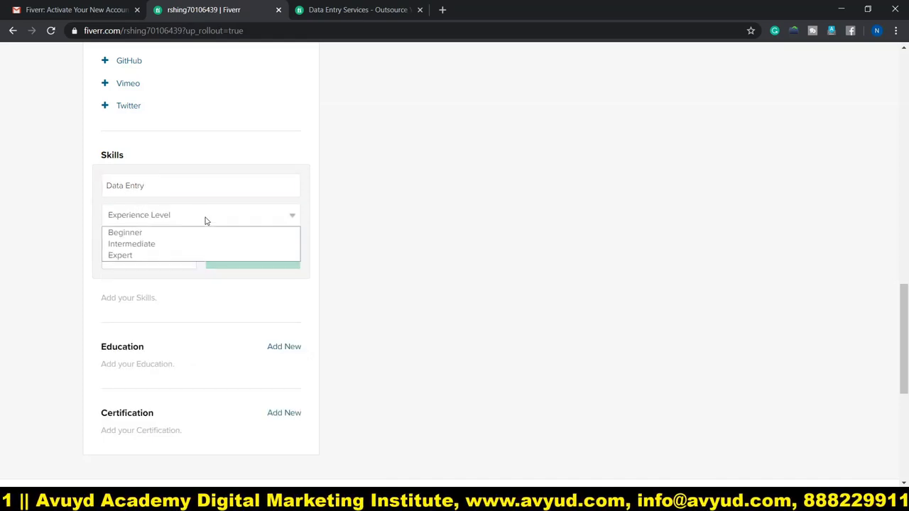
left_click(132, 244)
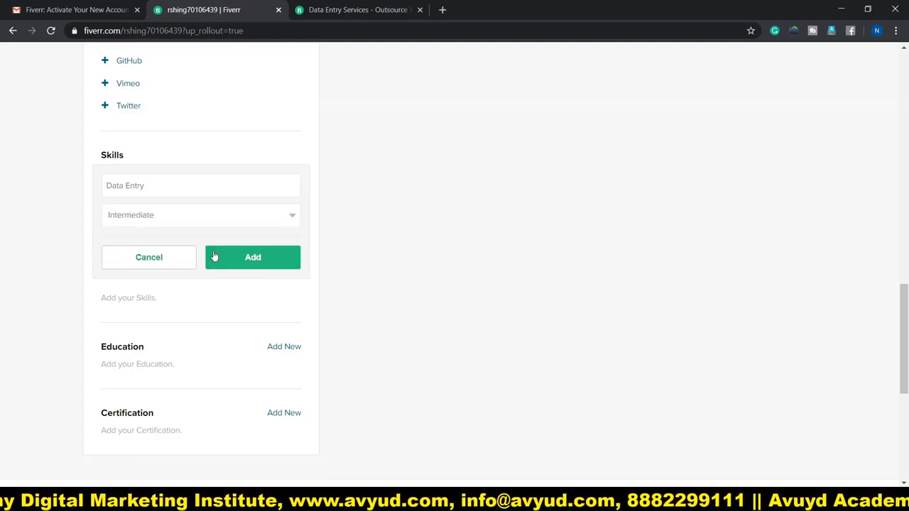
left_click(260, 266)
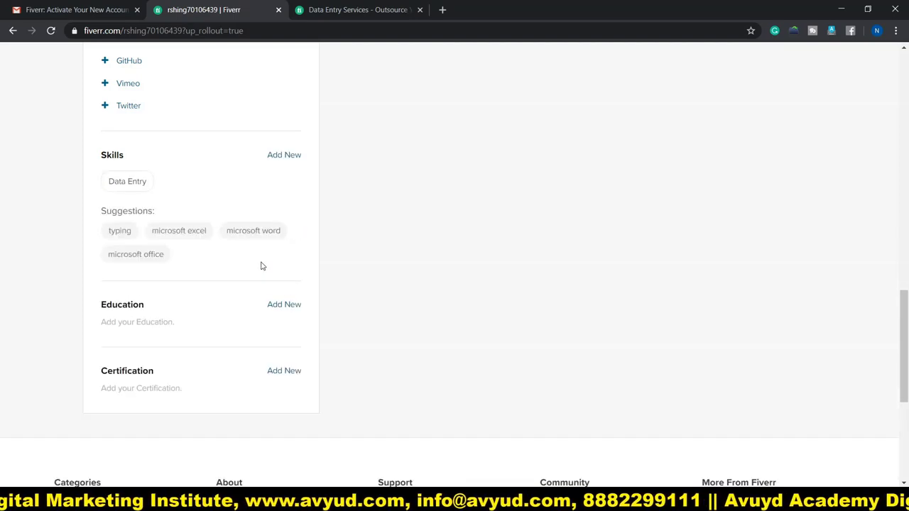
Add Typing, Microsoft Excel and Microsoft Word as skills, each at Intermediate level
left_click(120, 235)
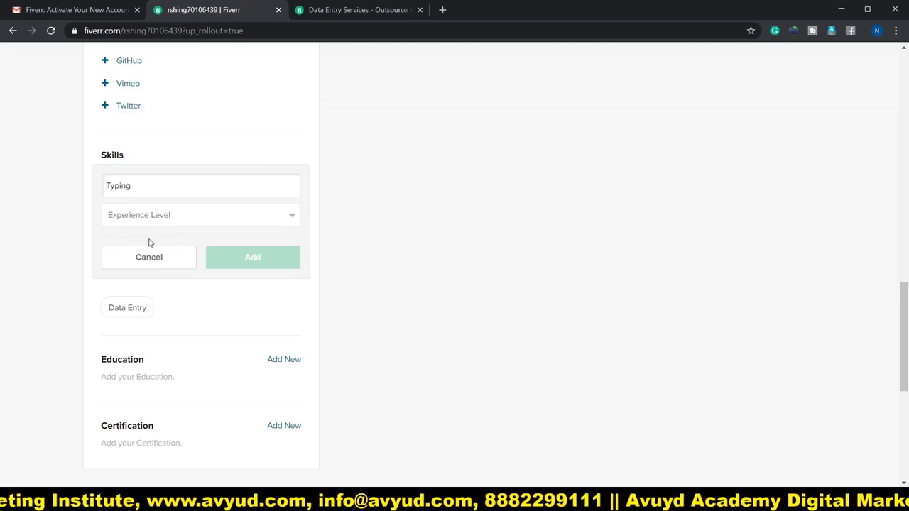
left_click(186, 220)
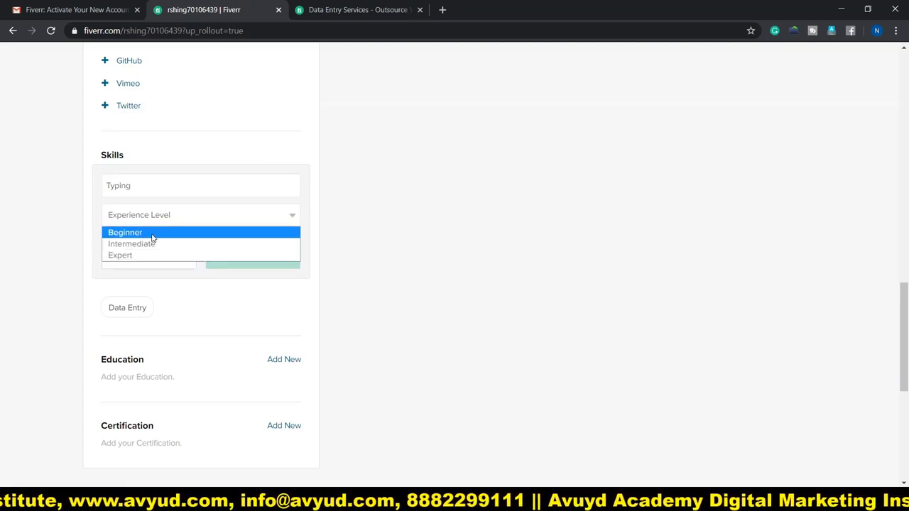
left_click(152, 244)
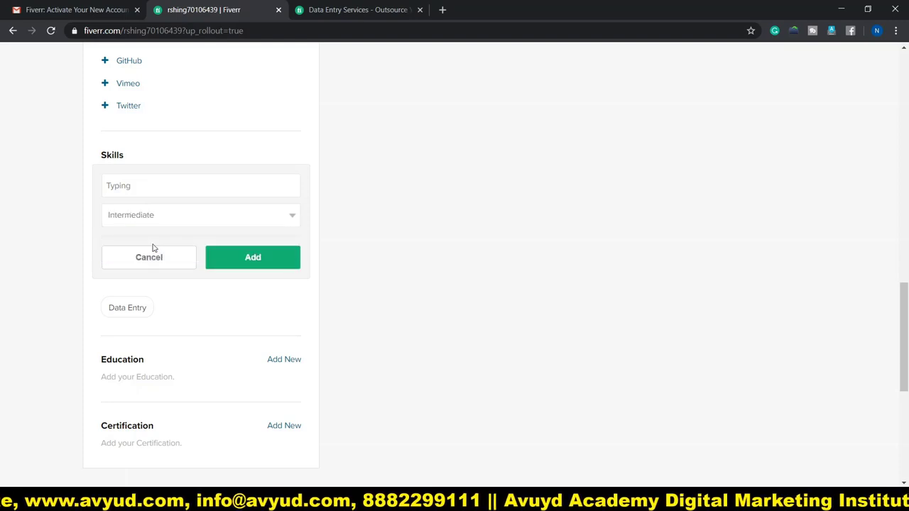
left_click(249, 259)
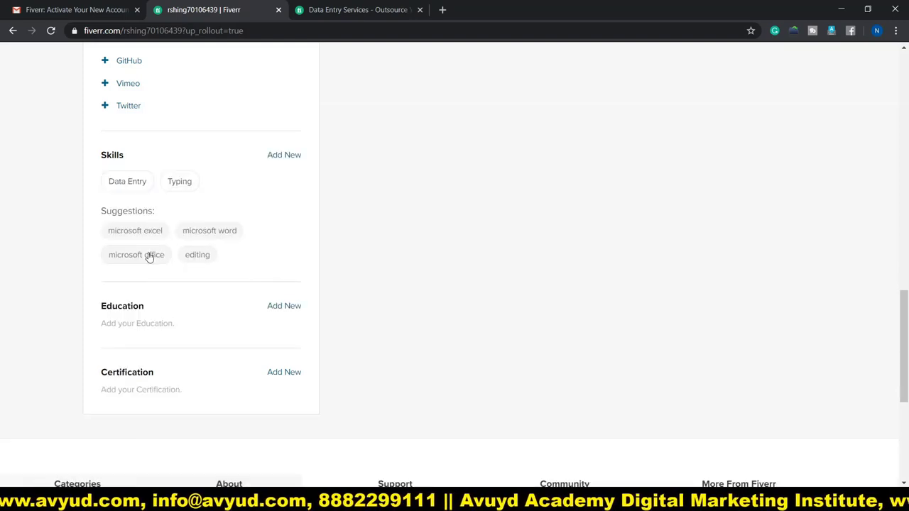
left_click(137, 235)
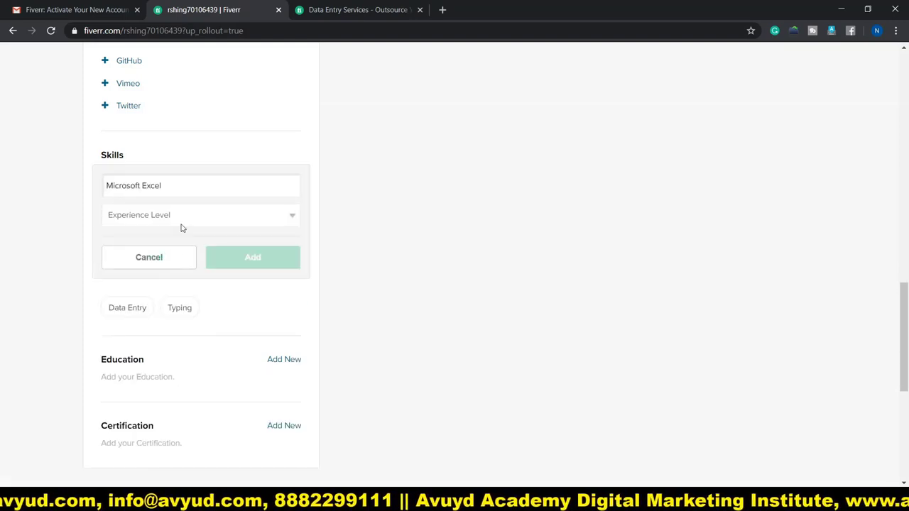
left_click(182, 217)
left_click(152, 244)
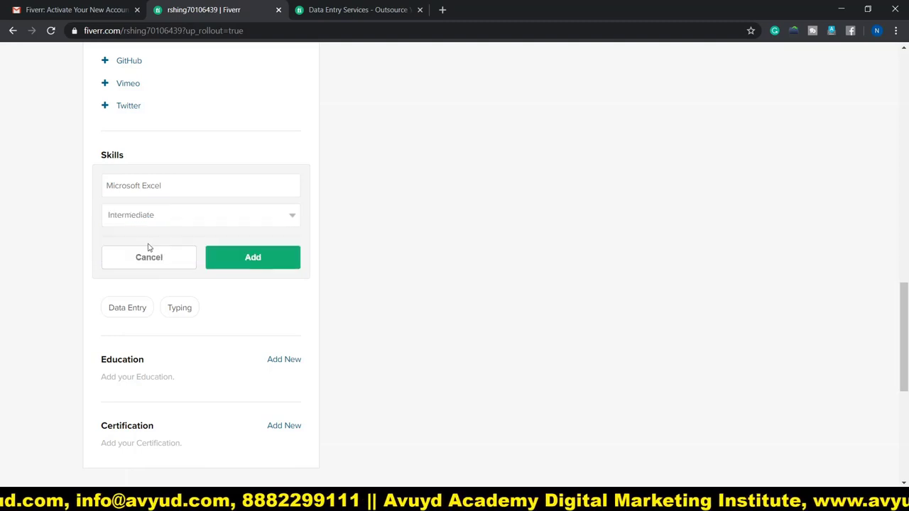
left_click(249, 261)
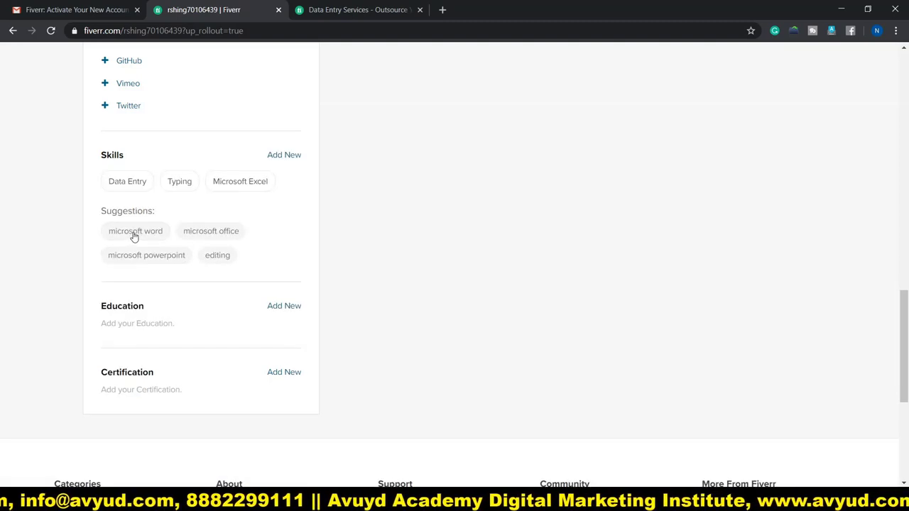
left_click(134, 234)
left_click(221, 225)
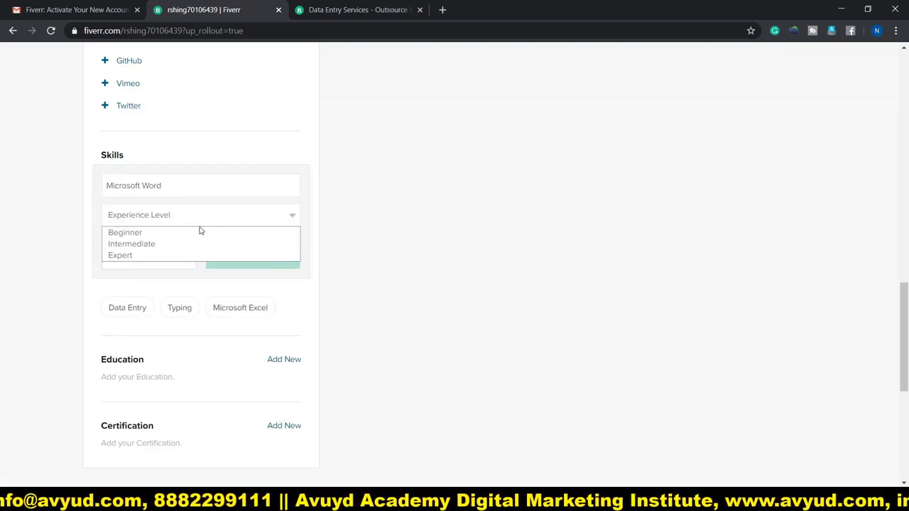
left_click(159, 246)
left_click(247, 262)
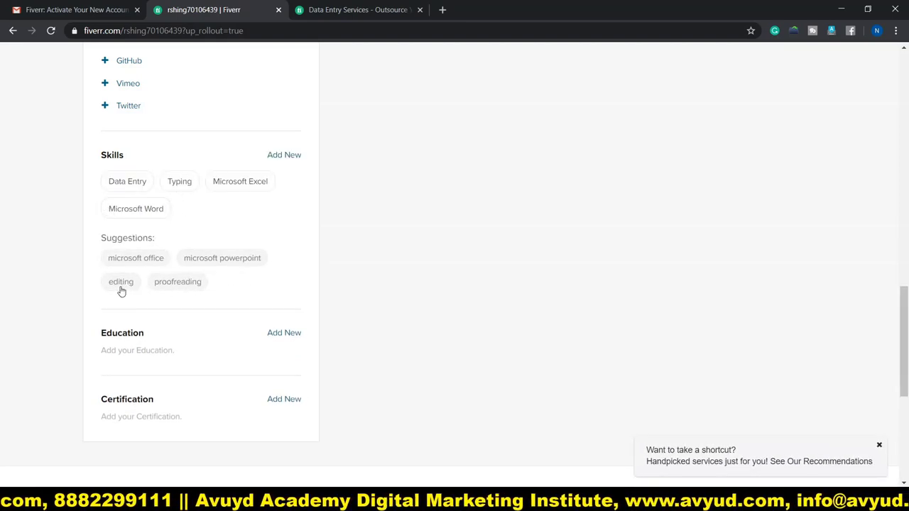
scroll(152, 260, "down", 3)
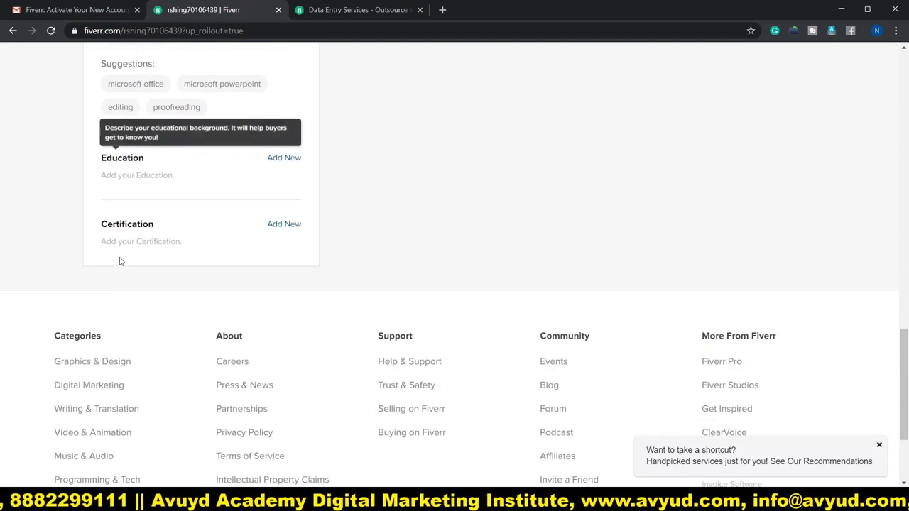
Start an education entry with country India and college Delhi University
left_click(283, 155)
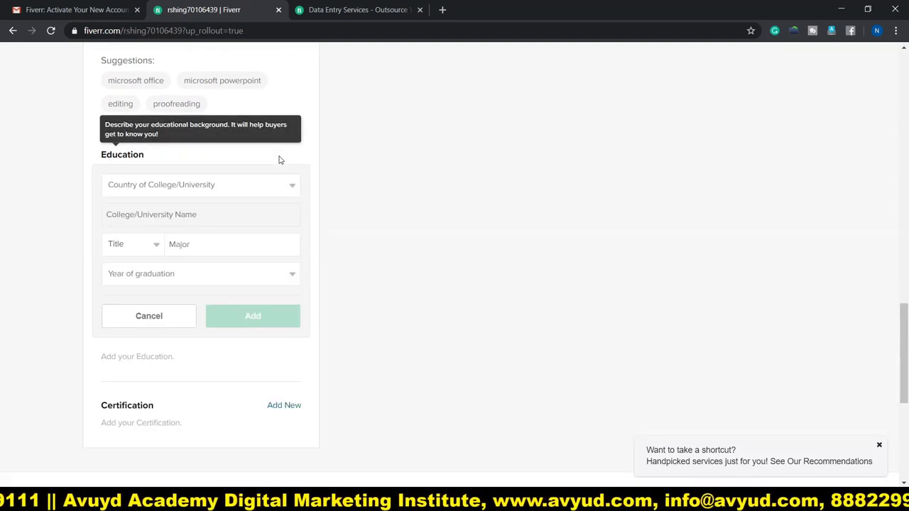
left_click(241, 191)
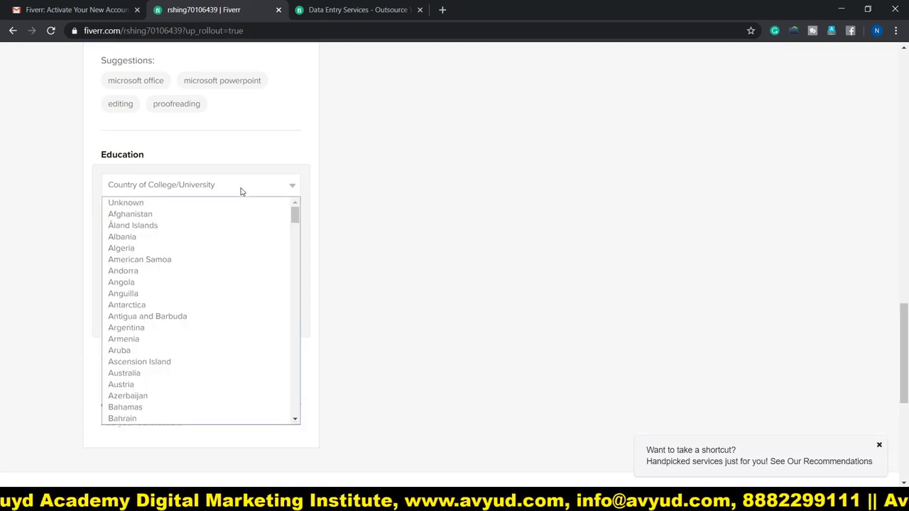
type("india")
key("Return")
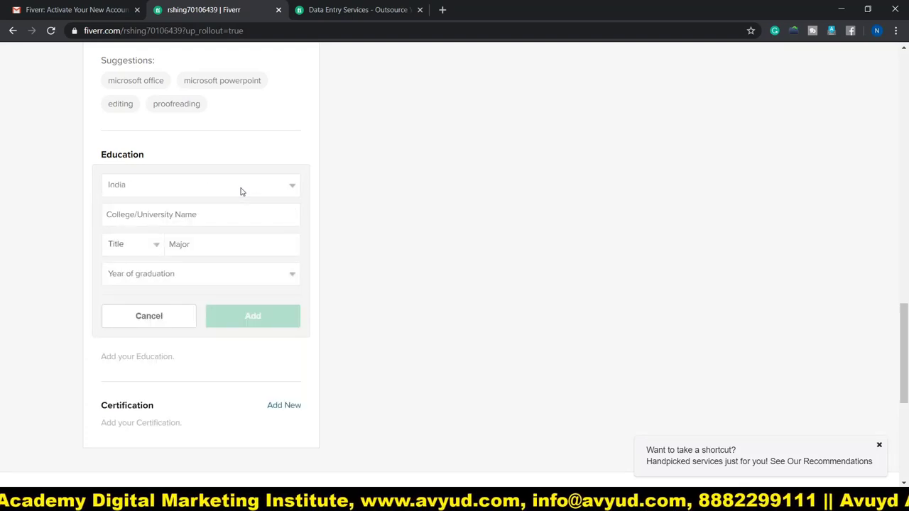
left_click(180, 216)
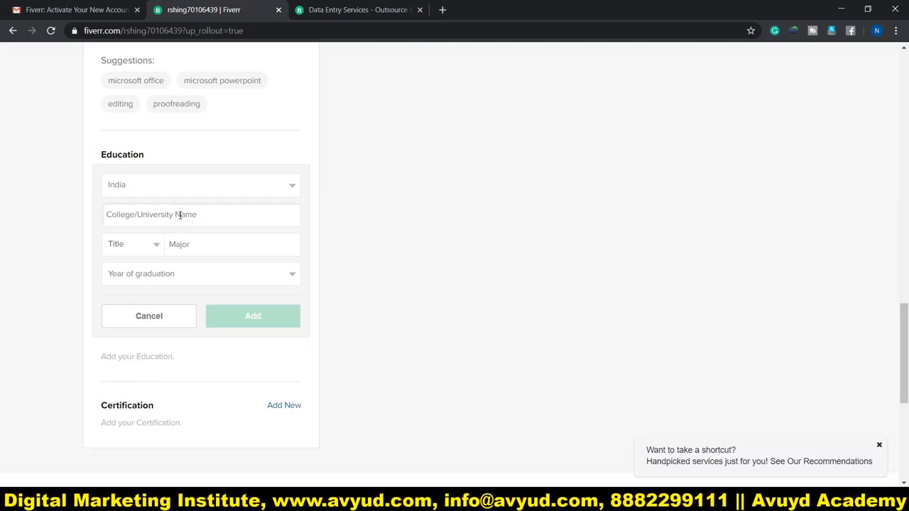
type("Delhi")
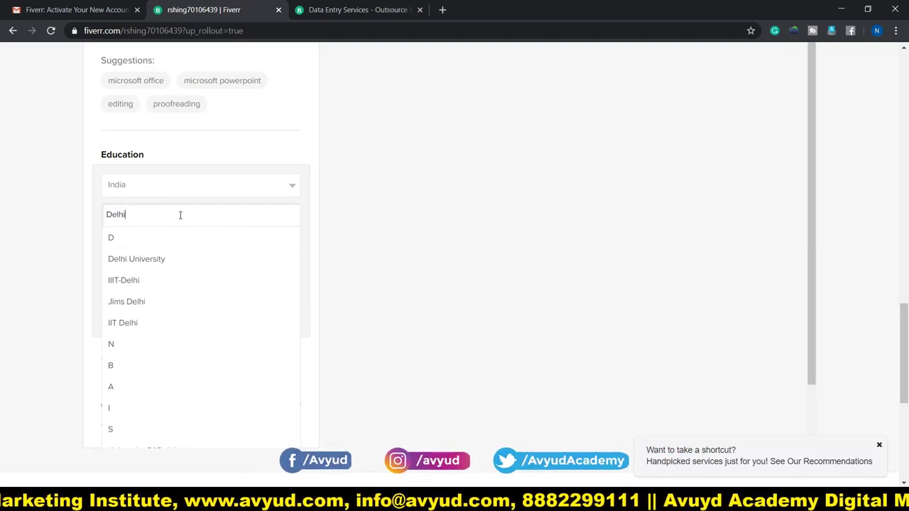
left_click(178, 258)
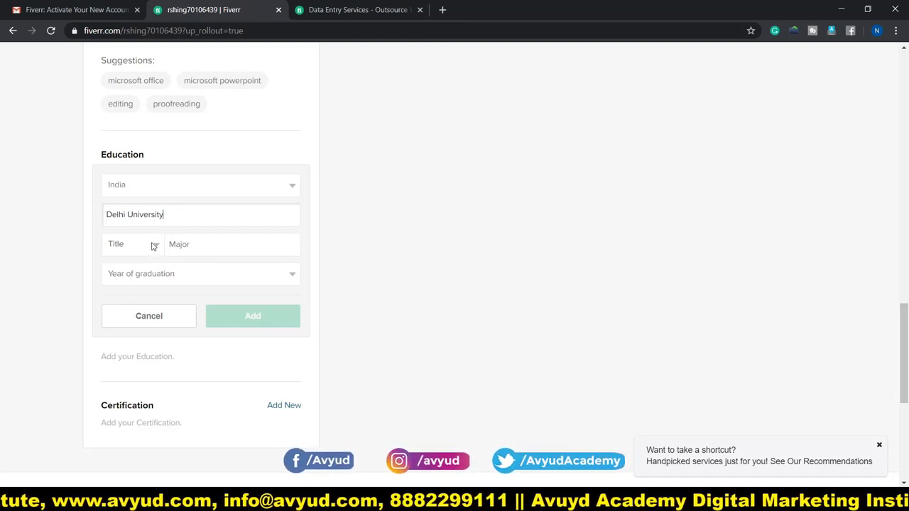
Set degree B.A., major Humanities, graduation year 2014, and save the education entry
left_click(155, 246)
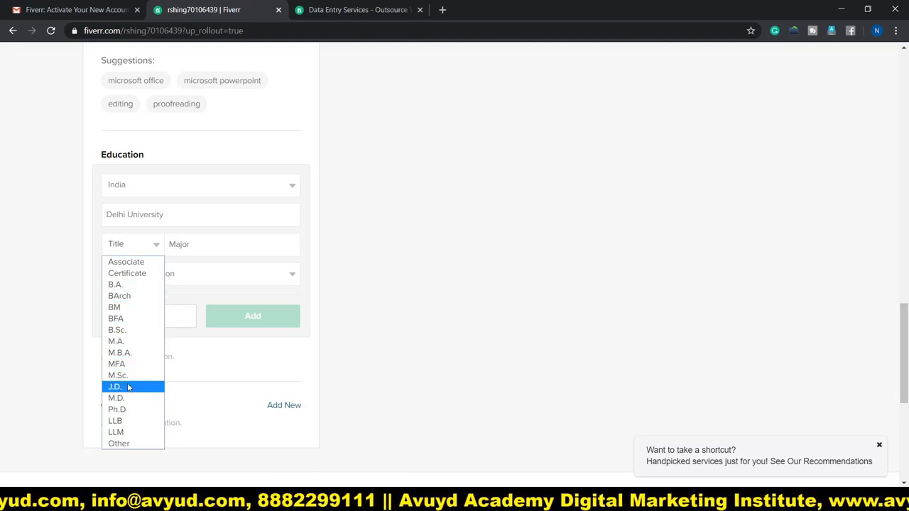
left_click(122, 286)
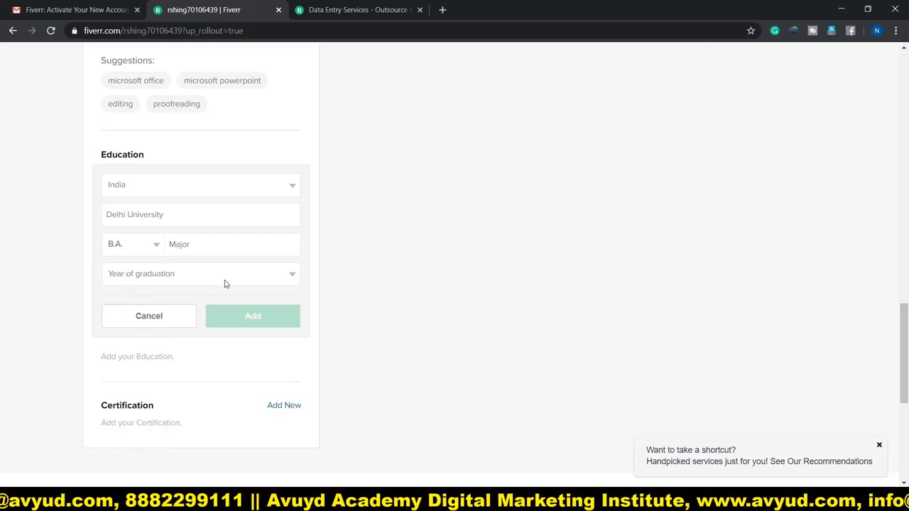
left_click(237, 246)
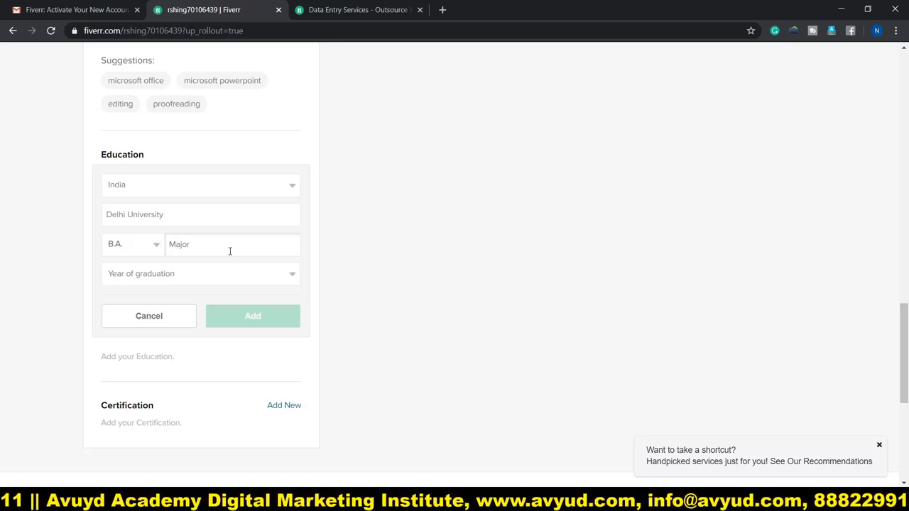
left_click(230, 251)
type("Humanities")
scroll(276, 239, "down", 2)
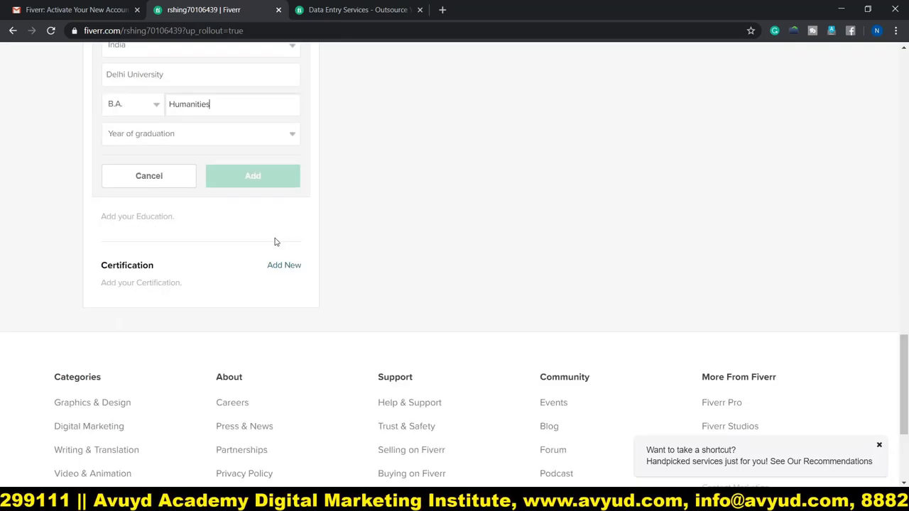
left_click(177, 138)
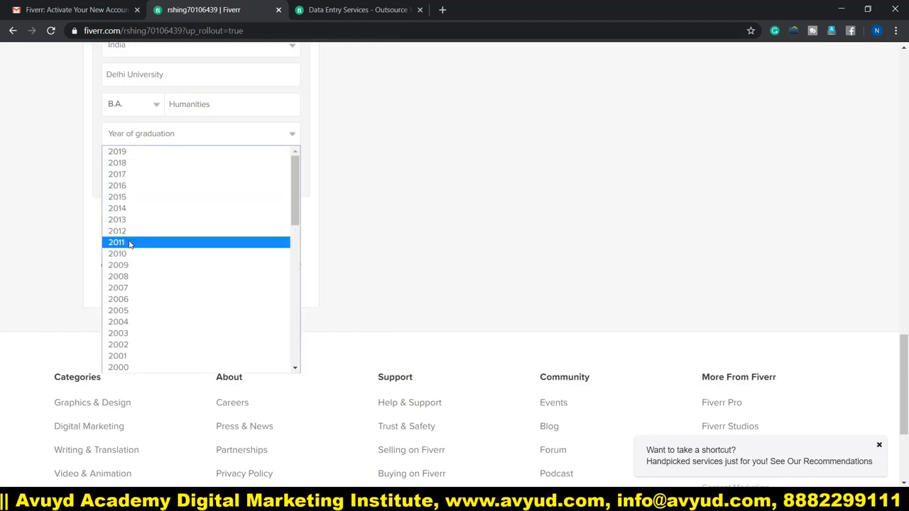
left_click(125, 210)
scroll(353, 179, "down", 2)
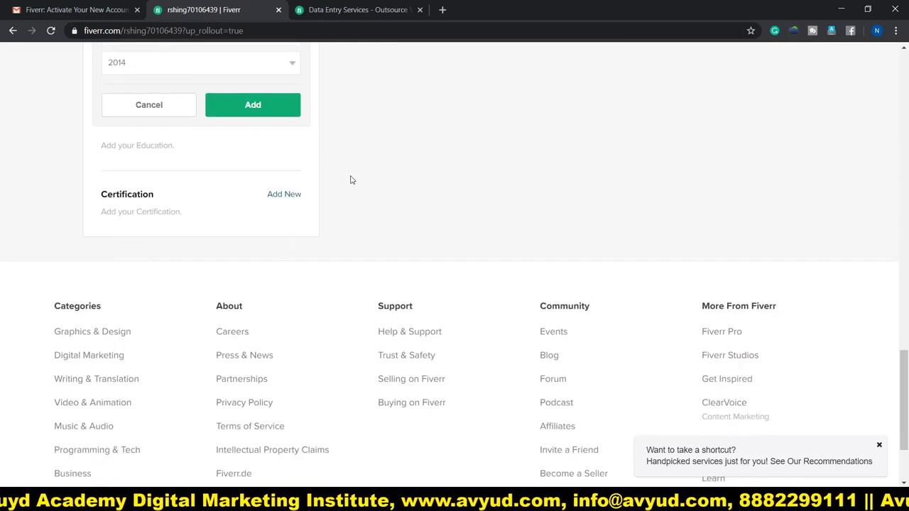
left_click(267, 64)
scroll(376, 149, "up", 3)
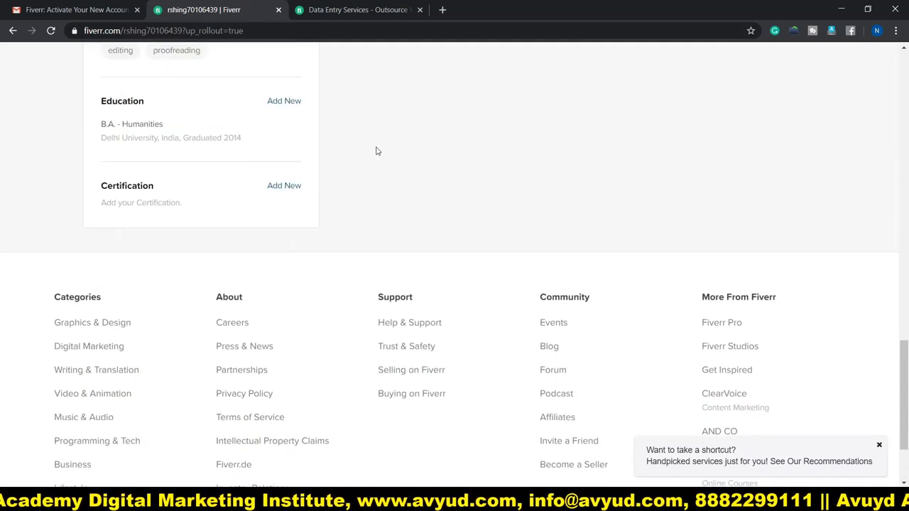
scroll(345, 248, "down", 2)
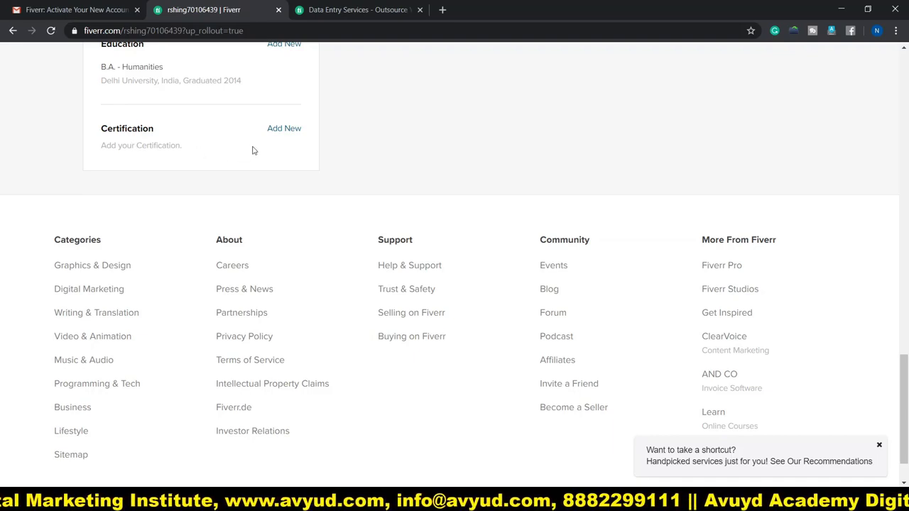
left_click(277, 129)
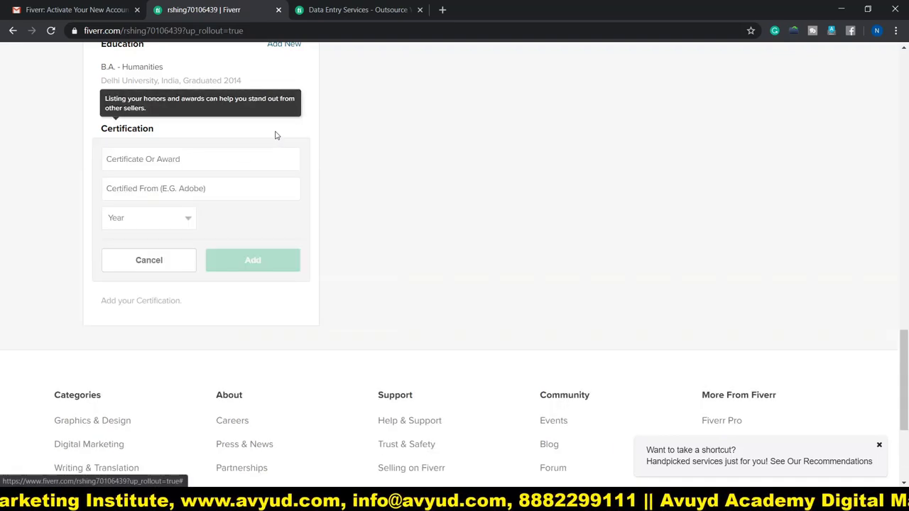
left_click(159, 266)
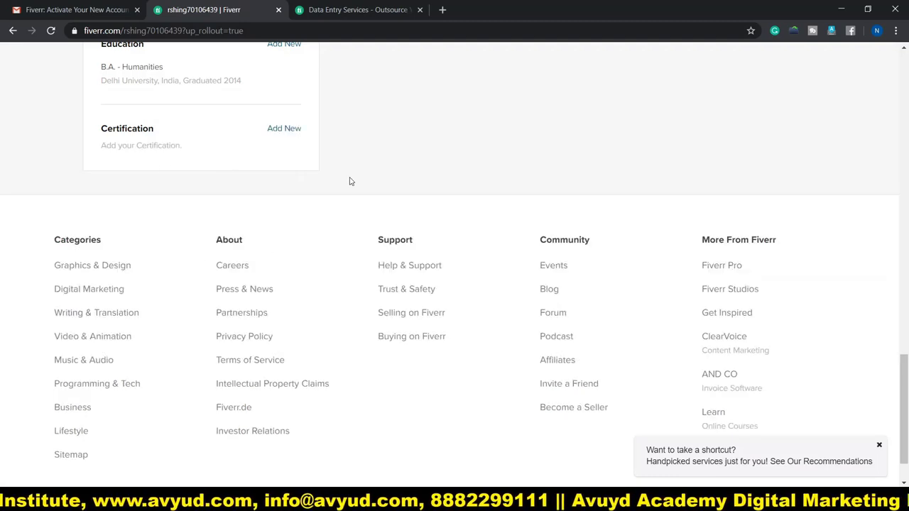
scroll(340, 181, "up", 3)
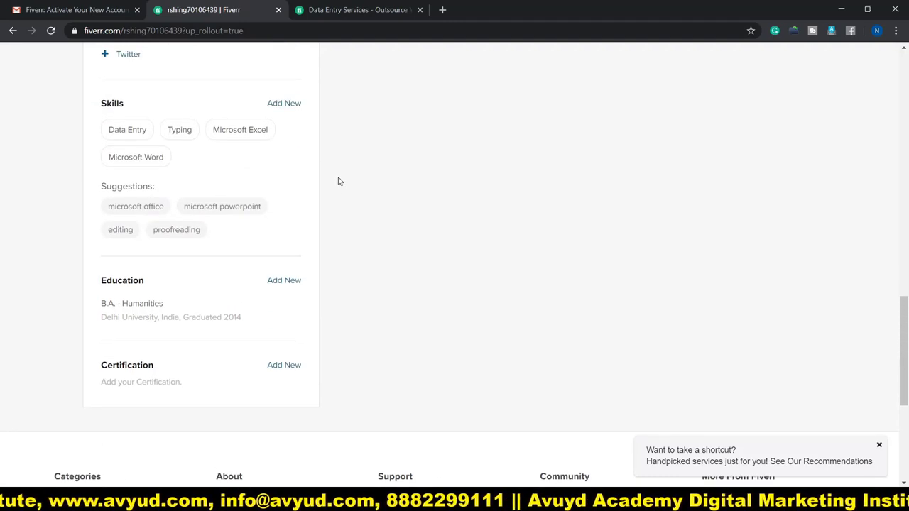
scroll(339, 181, "up", 3)
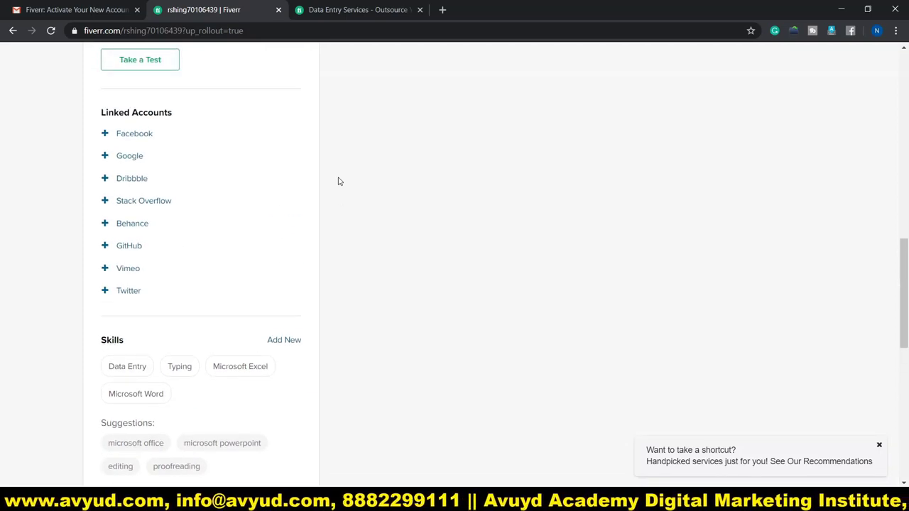
scroll(338, 181, "up", 4)
scroll(339, 181, "up", 4)
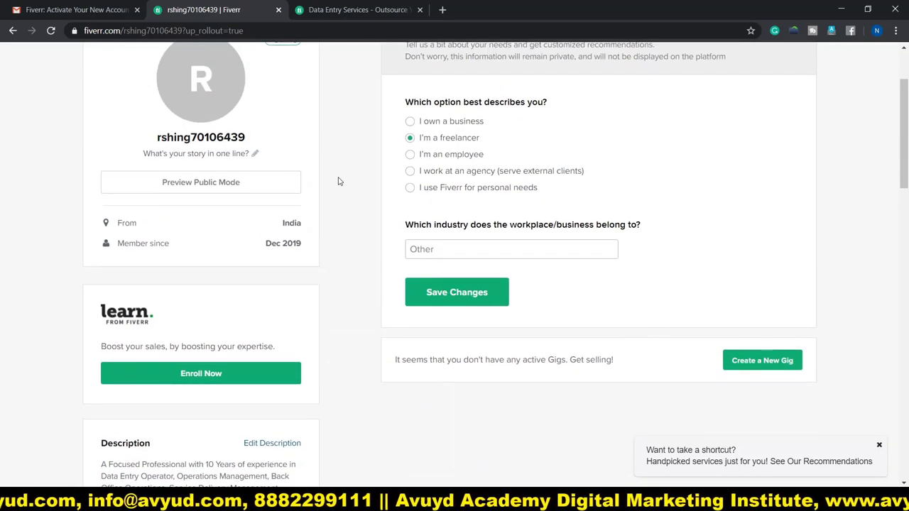
scroll(339, 181, "up", 2)
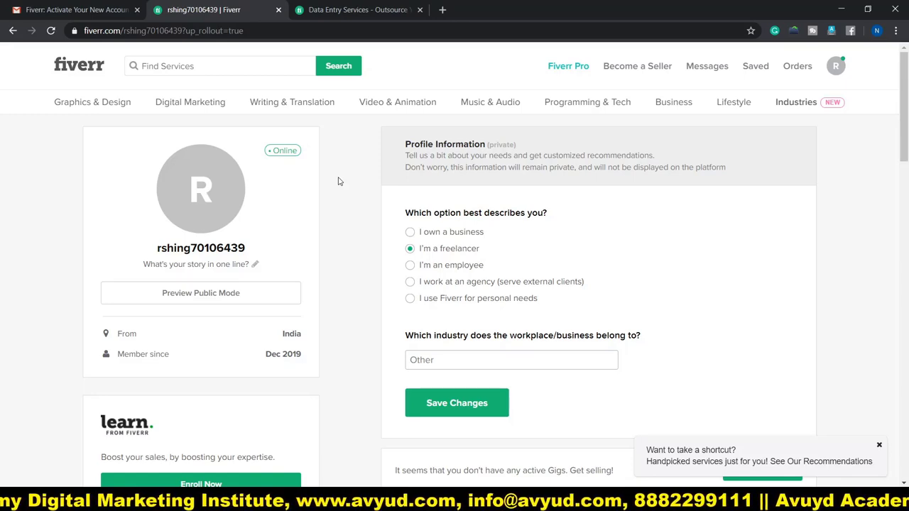
scroll(684, 270, "down", 3)
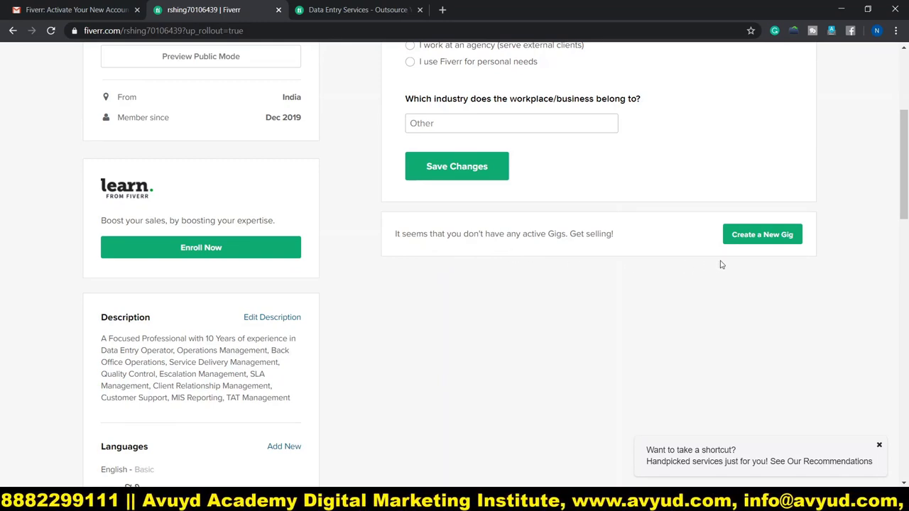
Start a new gig and continue through the overview, do's and don'ts introductory pages
left_click(765, 239)
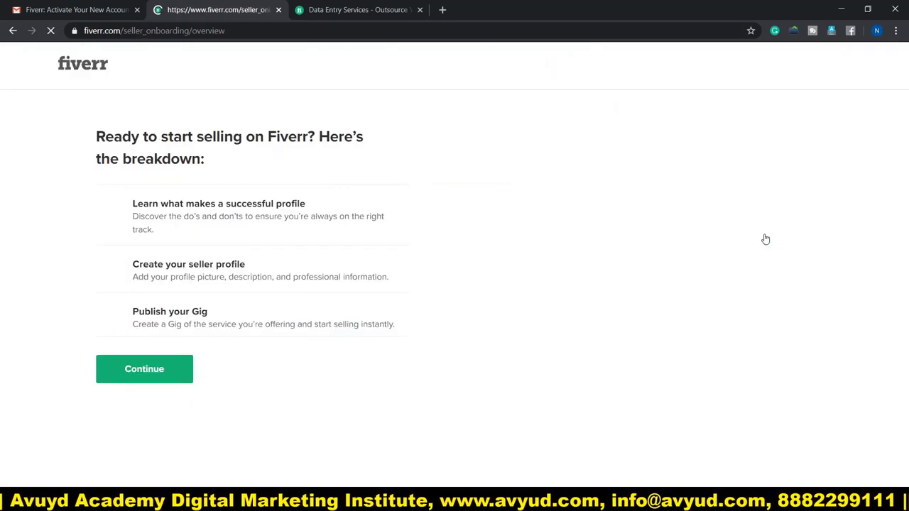
left_click(140, 378)
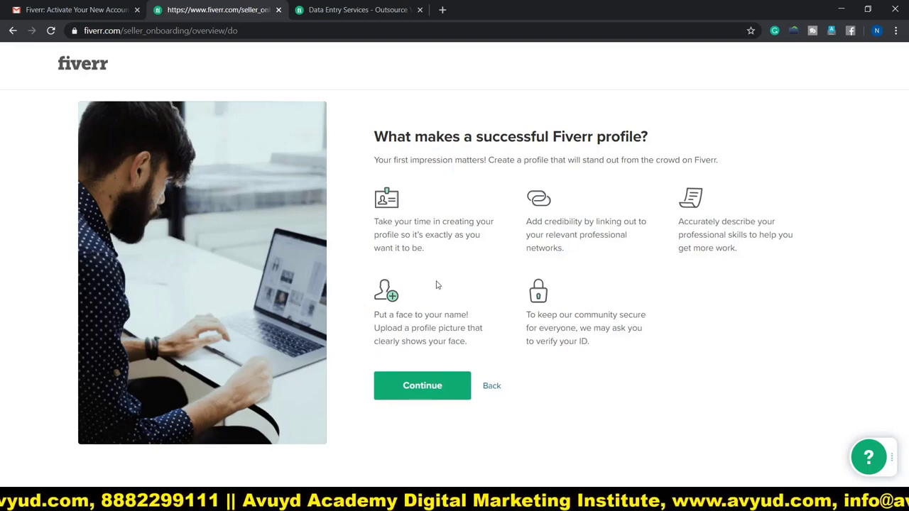
left_click(416, 393)
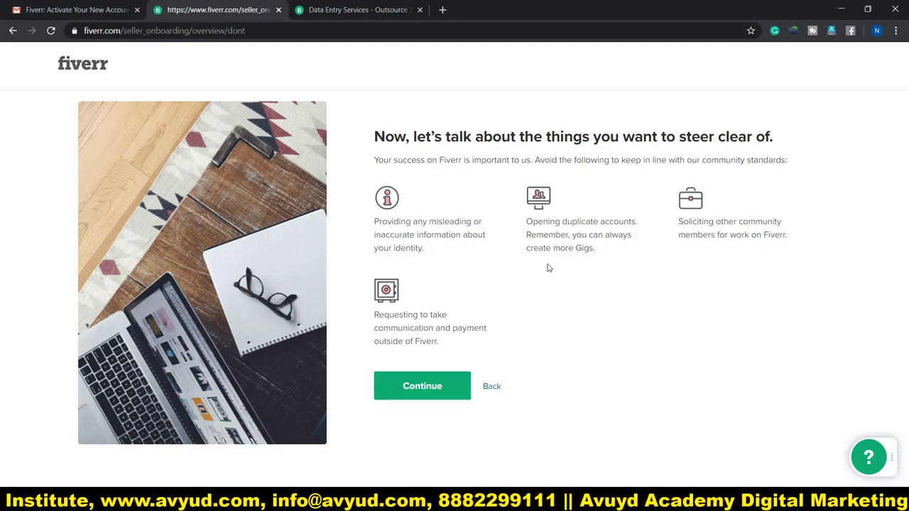
left_click(422, 387)
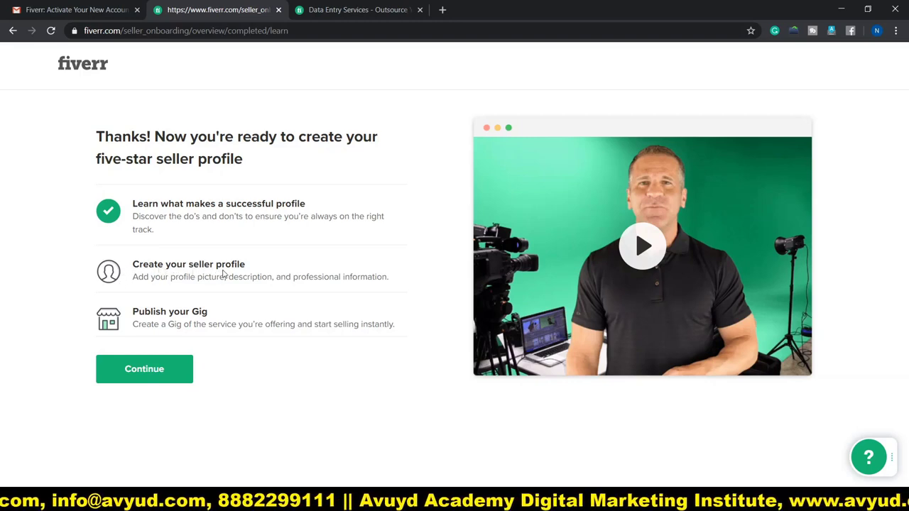
Enter the seller's first and last name on the Personal Info step
left_click(153, 365)
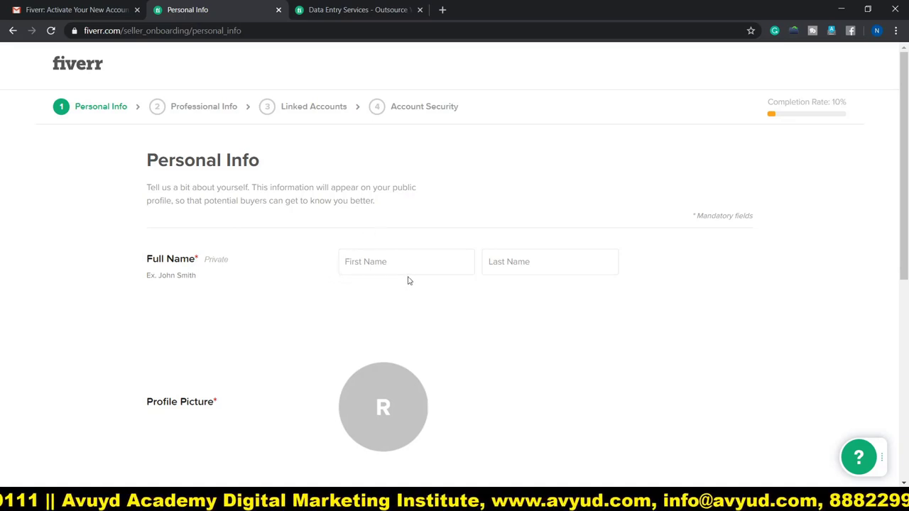
left_click(380, 260)
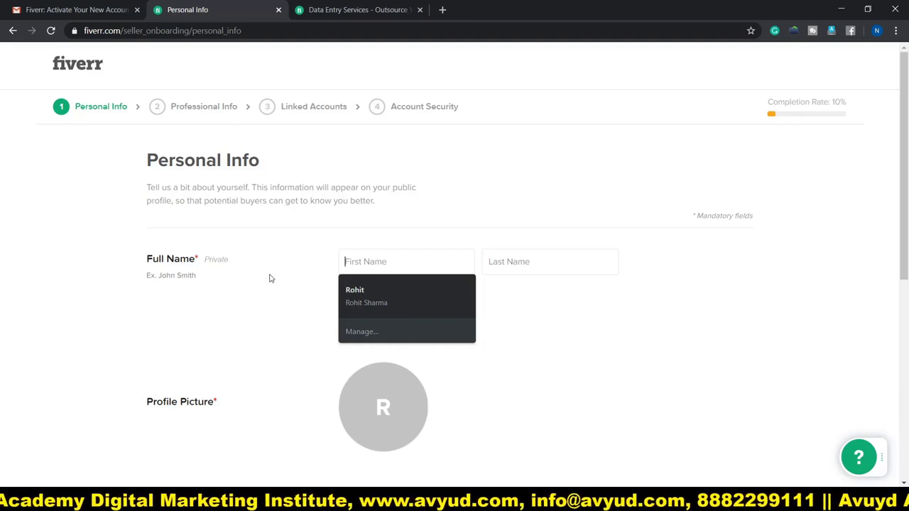
key("Tab")
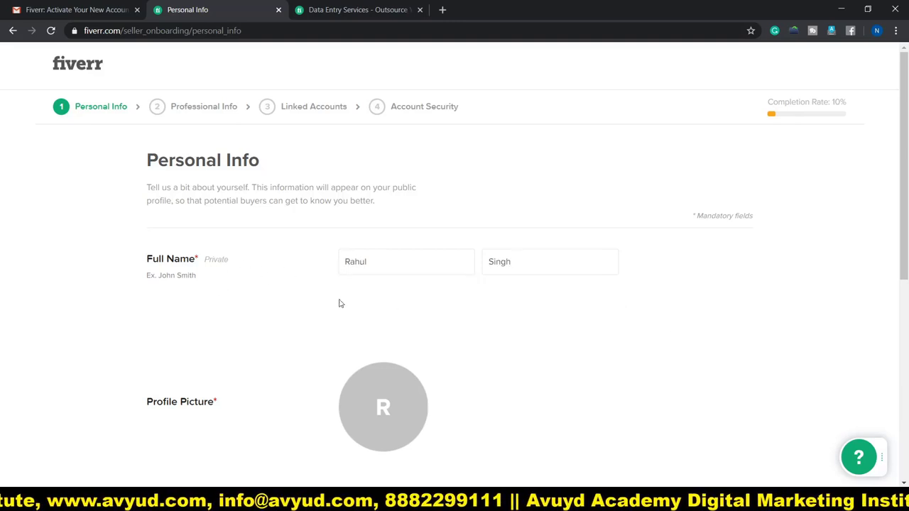
Upload a profile picture from the computer
scroll(177, 299, "down", 3)
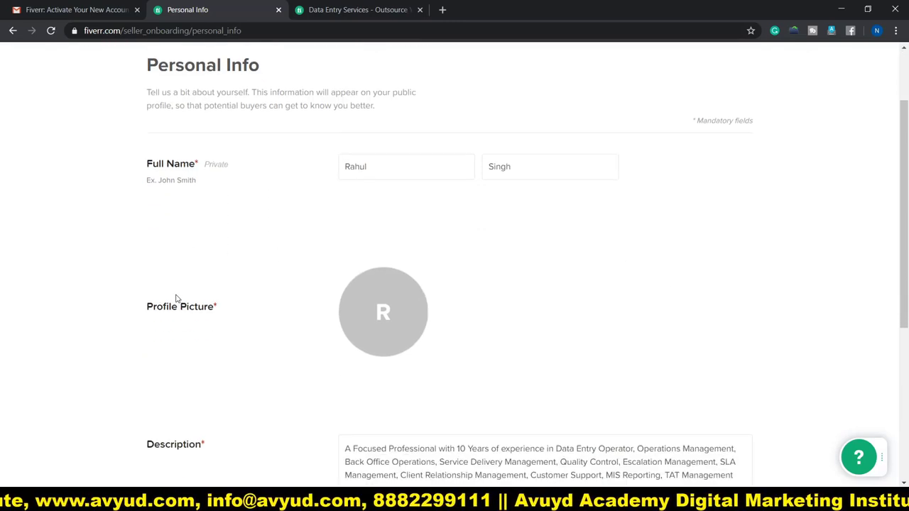
left_click(382, 165)
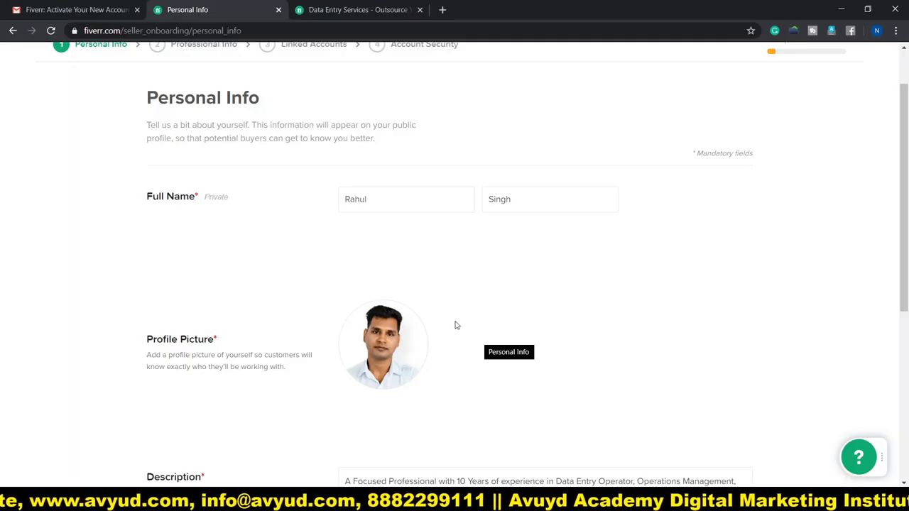
scroll(456, 325, "down", 3)
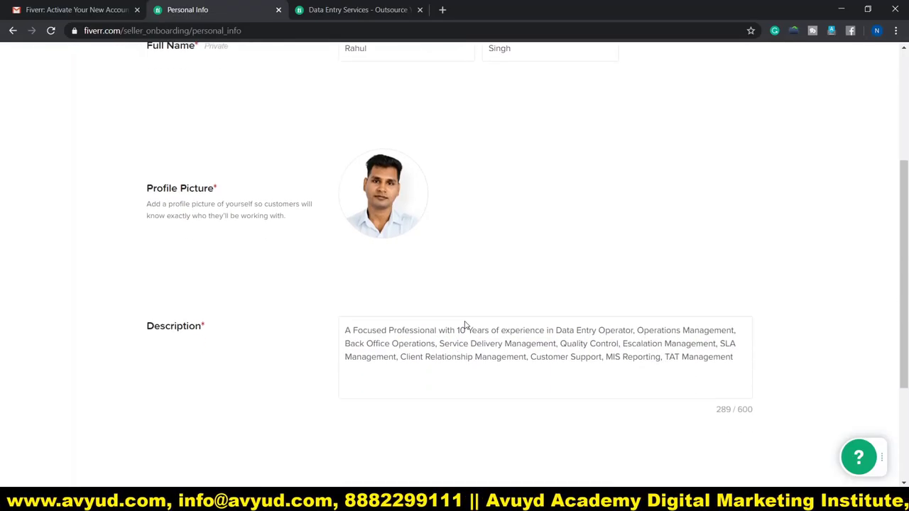
Finish Personal Info and continue to the Professional Info step
scroll(429, 291, "down", 2)
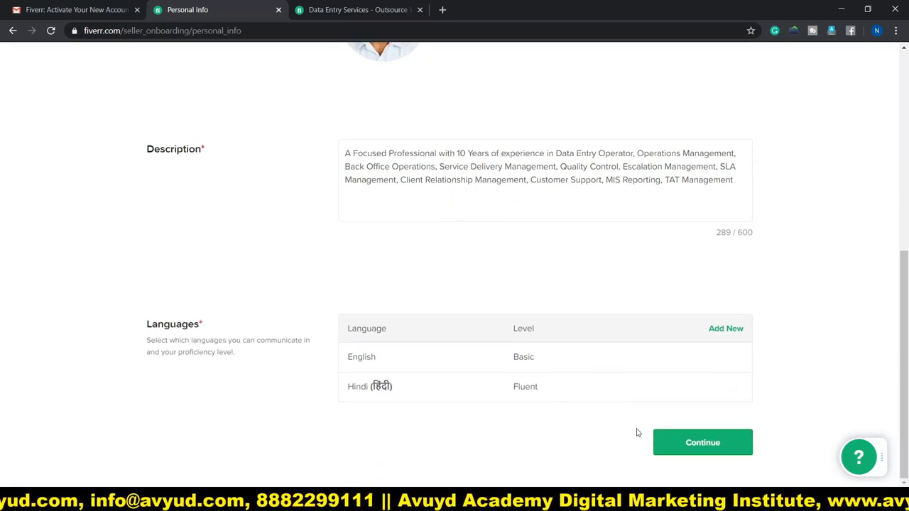
left_click(692, 444)
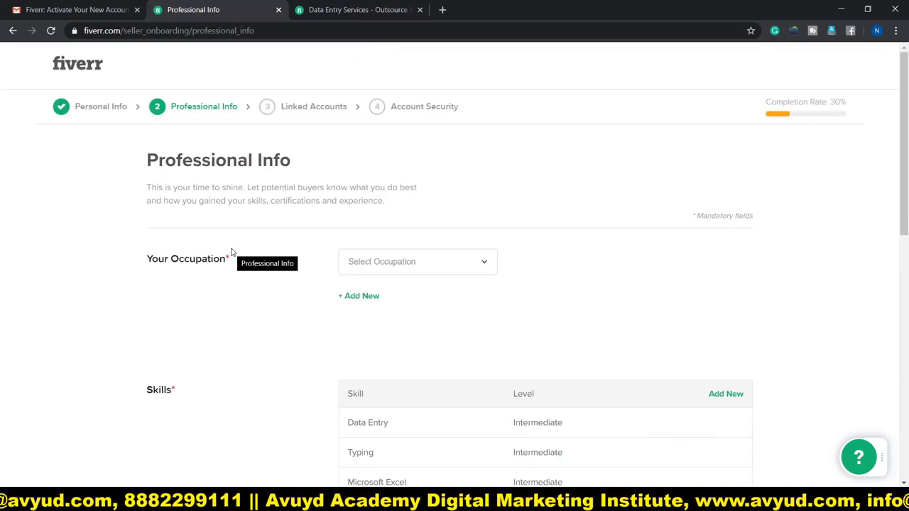
Choose Other as the occupation and tick Data Entry as a best skill
scroll(235, 225, "down", 2)
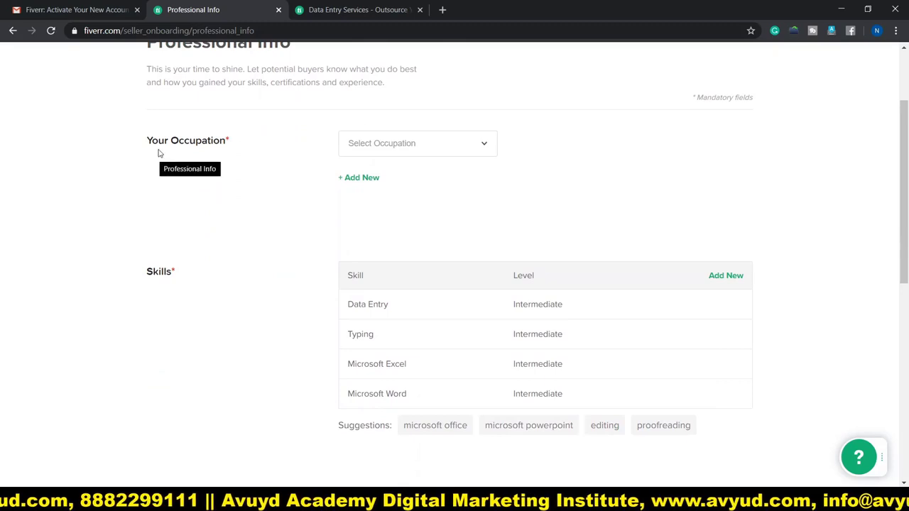
left_click(485, 147)
scroll(426, 206, "down", 3)
scroll(426, 206, "up", 3)
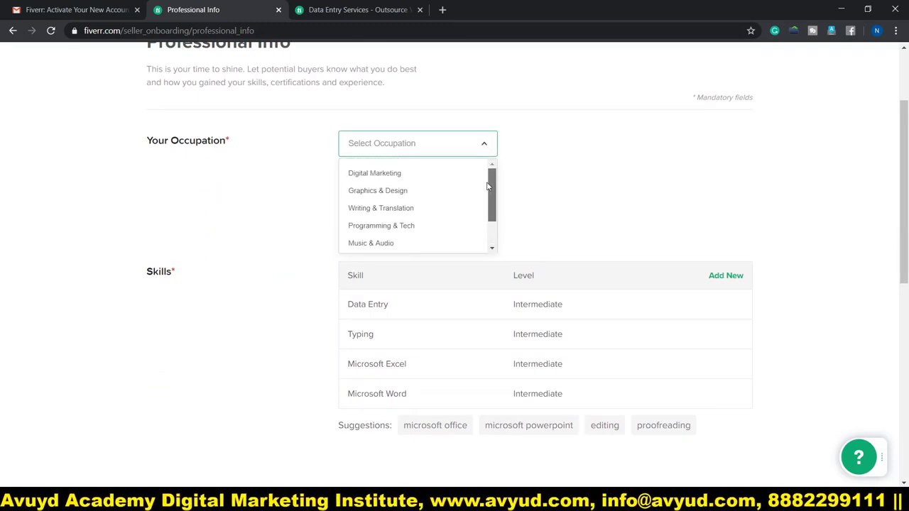
scroll(488, 194, "down", 1)
scroll(488, 195, "down", 1)
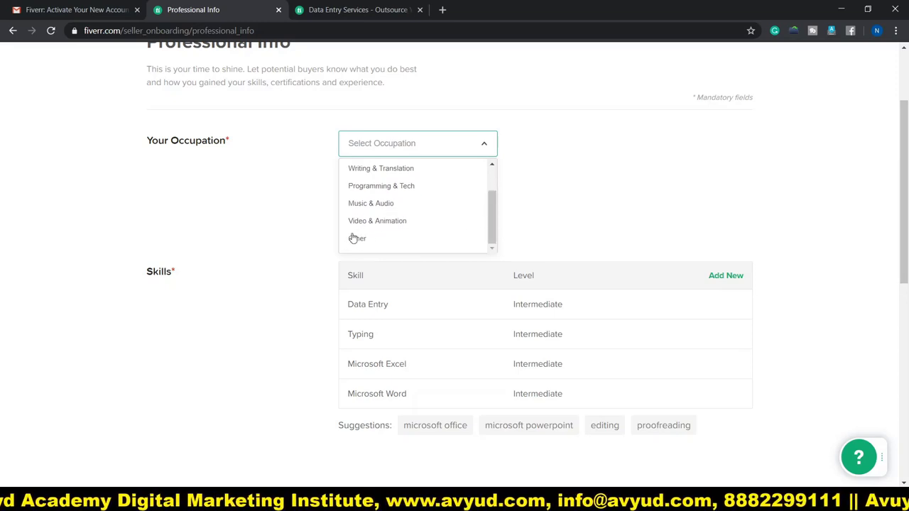
left_click(351, 237)
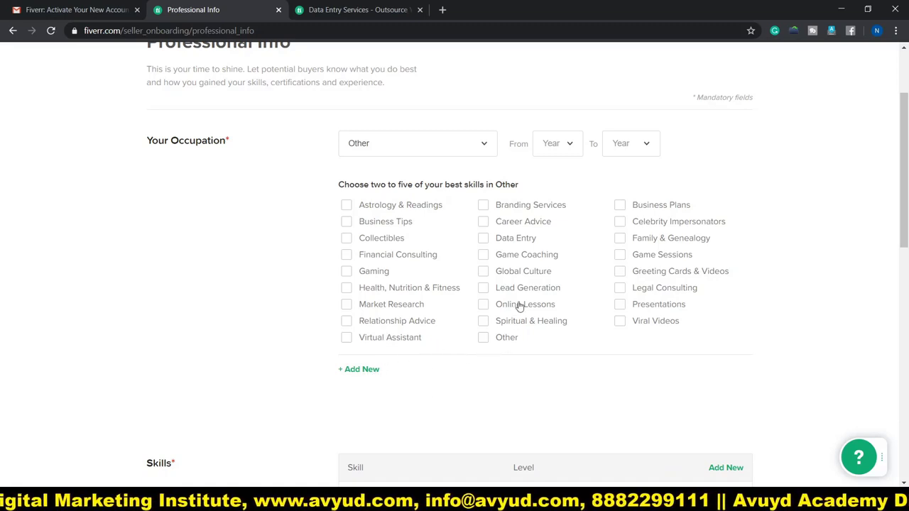
left_click(484, 239)
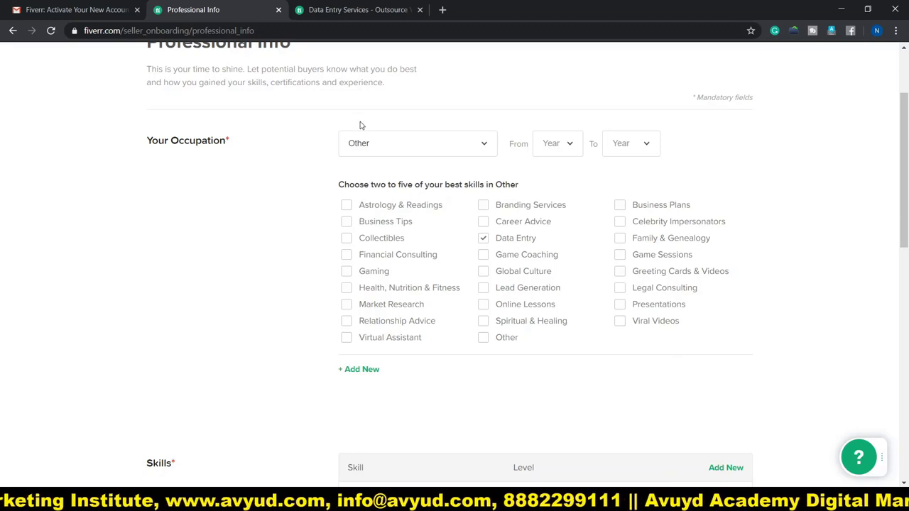
scroll(293, 250, "down", 3)
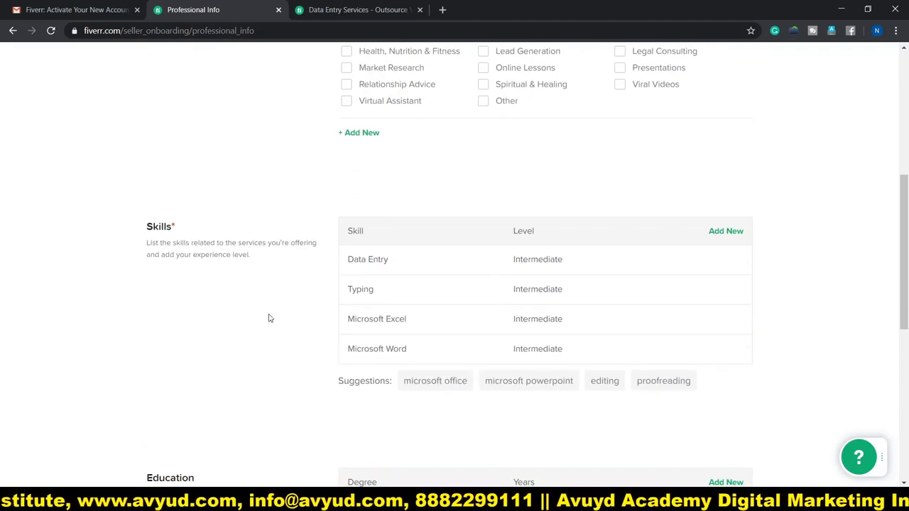
Add Microsoft Office at Intermediate and Microsoft Powerpoint at Expert to the skills table
scroll(274, 320, "down", 2)
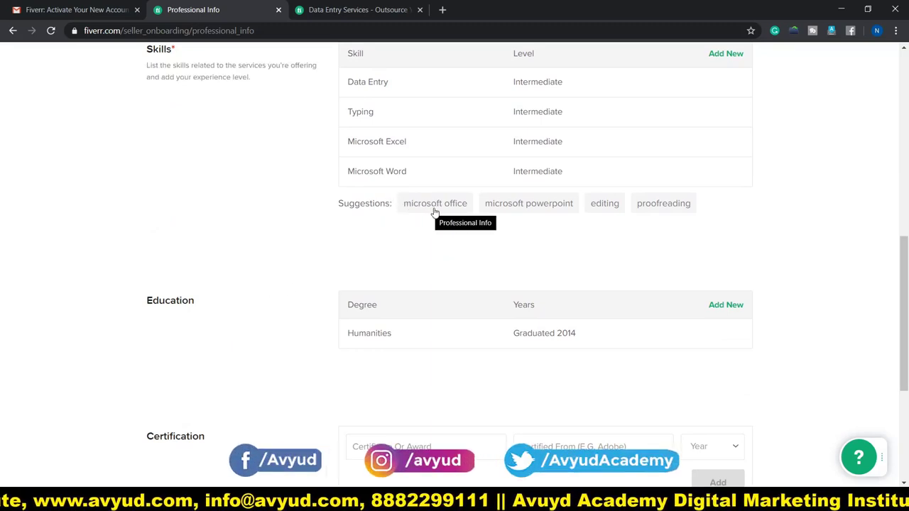
left_click(450, 207)
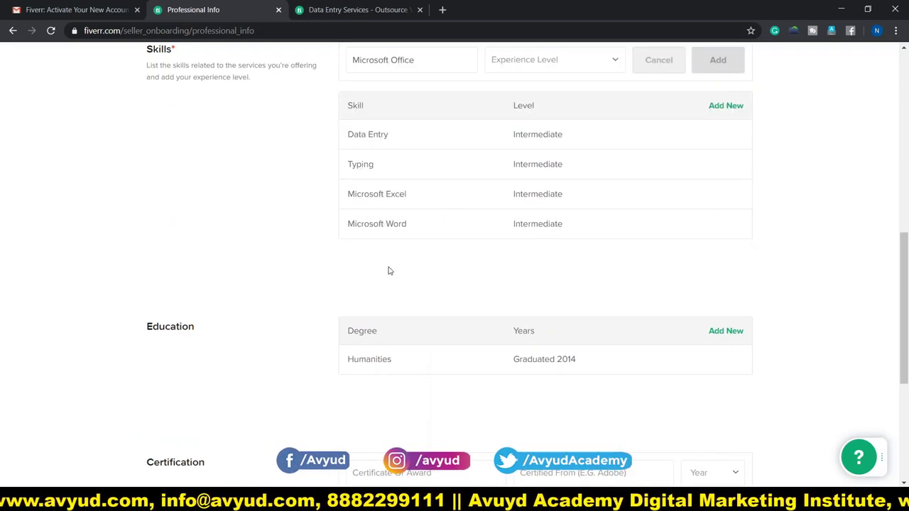
scroll(460, 272, "up", 1)
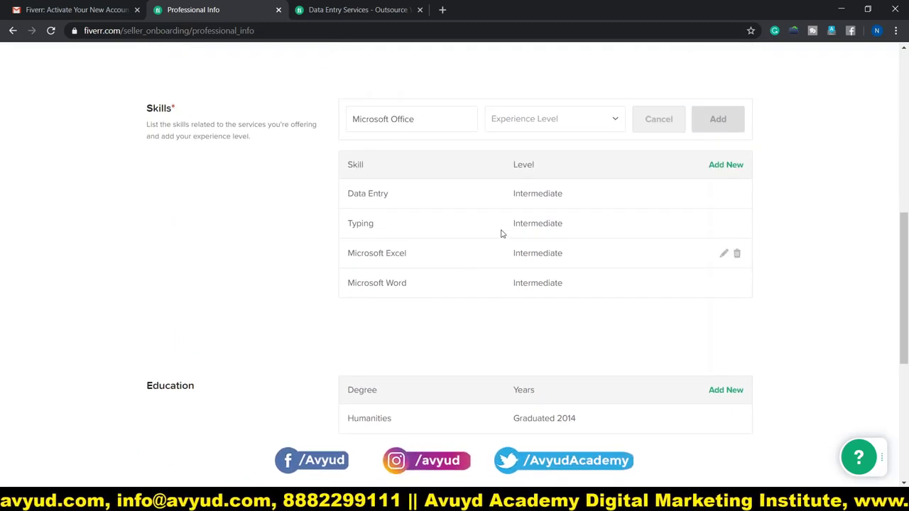
left_click(597, 120)
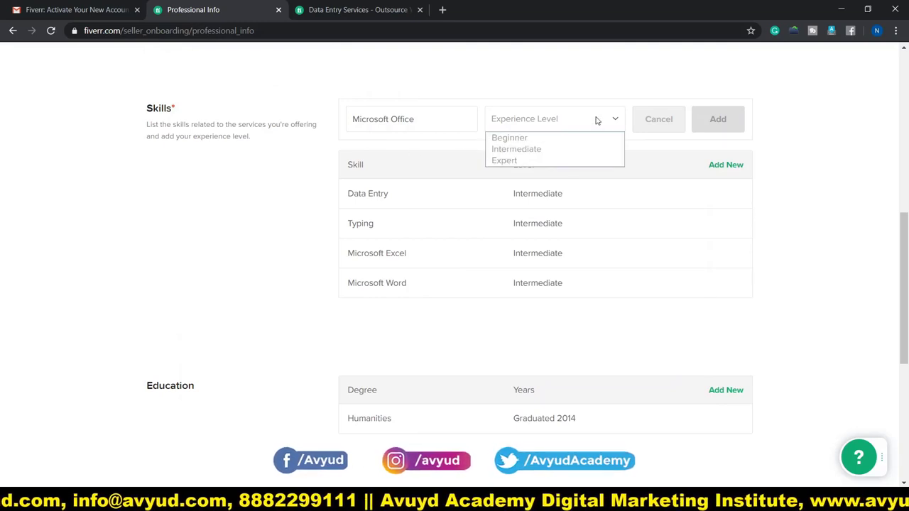
left_click(540, 149)
left_click(707, 121)
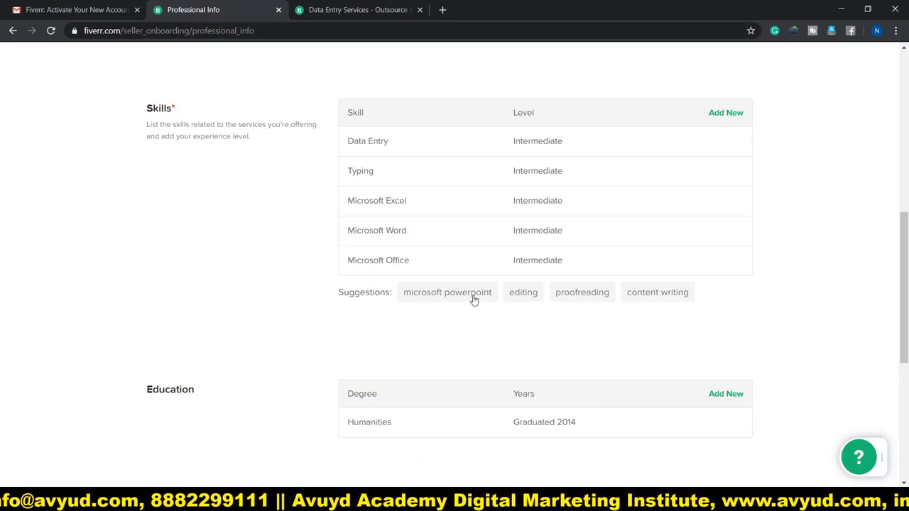
left_click(473, 297)
left_click(569, 120)
left_click(524, 160)
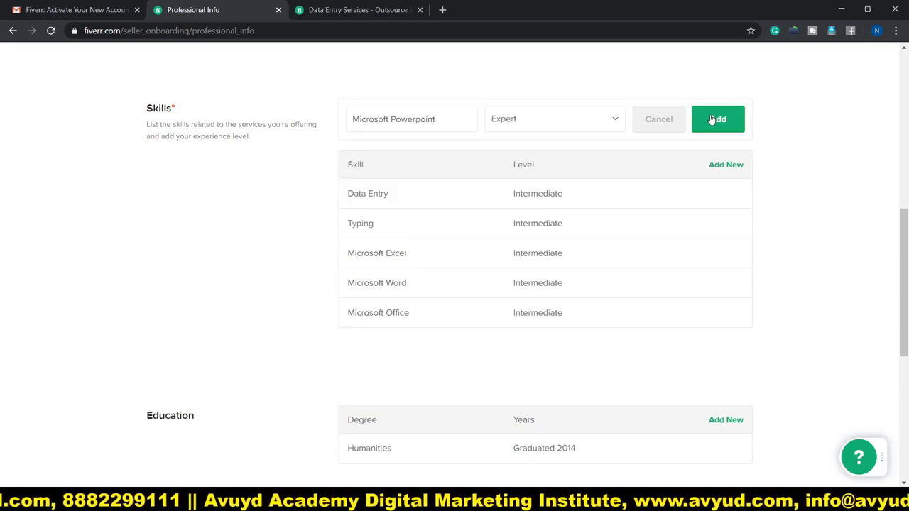
left_click(712, 118)
Add Content Writing at Beginner and Article Writing at Expert to the skills table
scroll(412, 259, "down", 1)
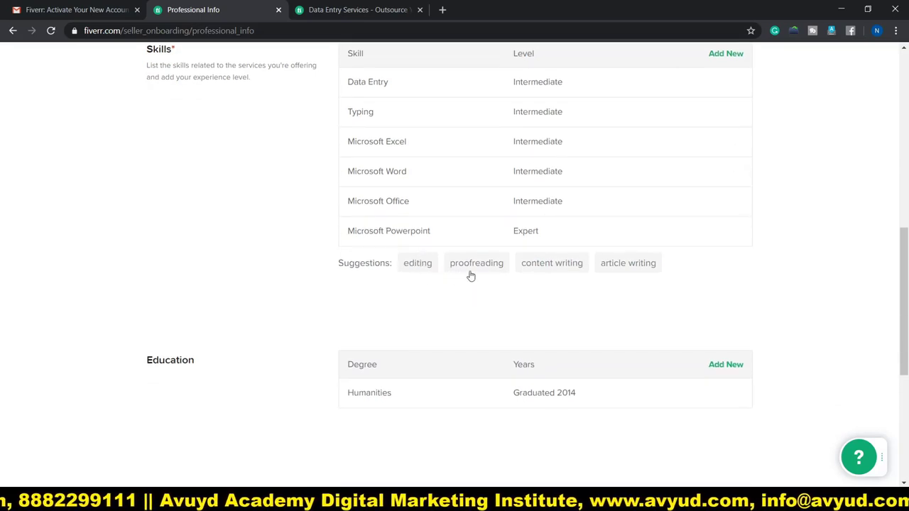
left_click(561, 264)
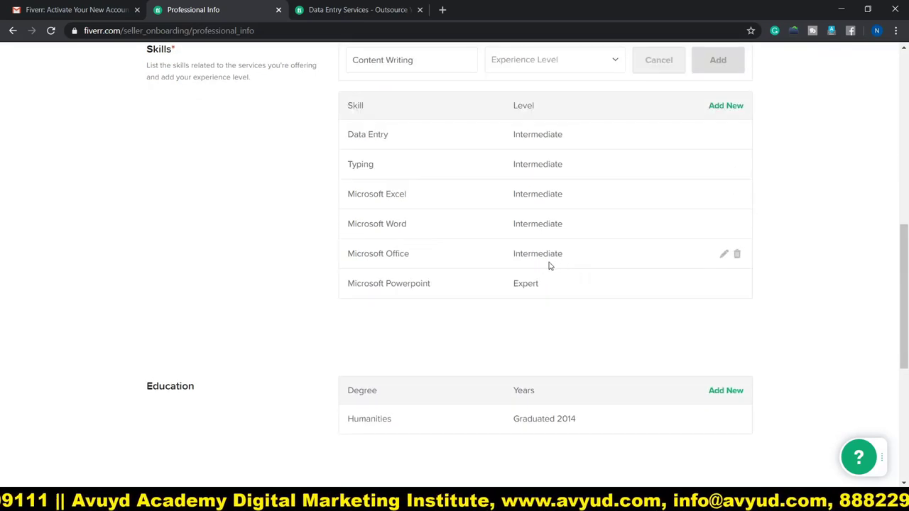
left_click(575, 62)
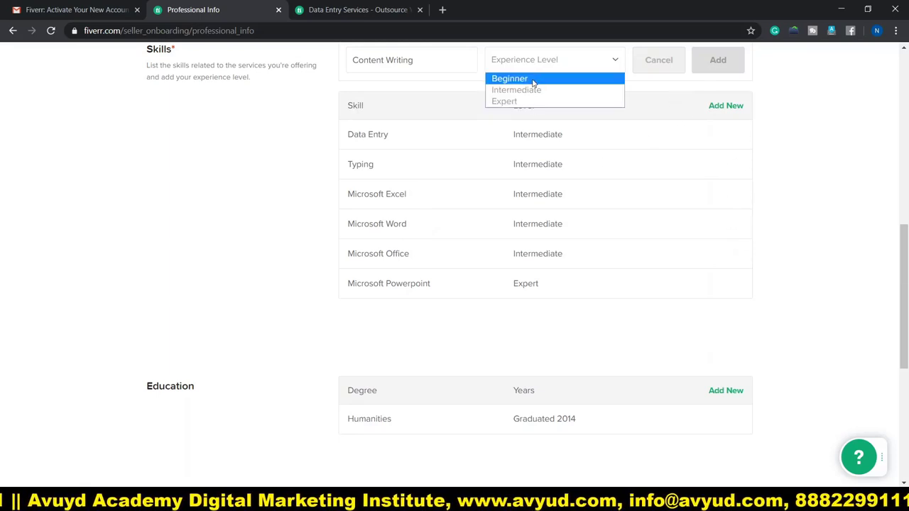
left_click(536, 78)
left_click(713, 62)
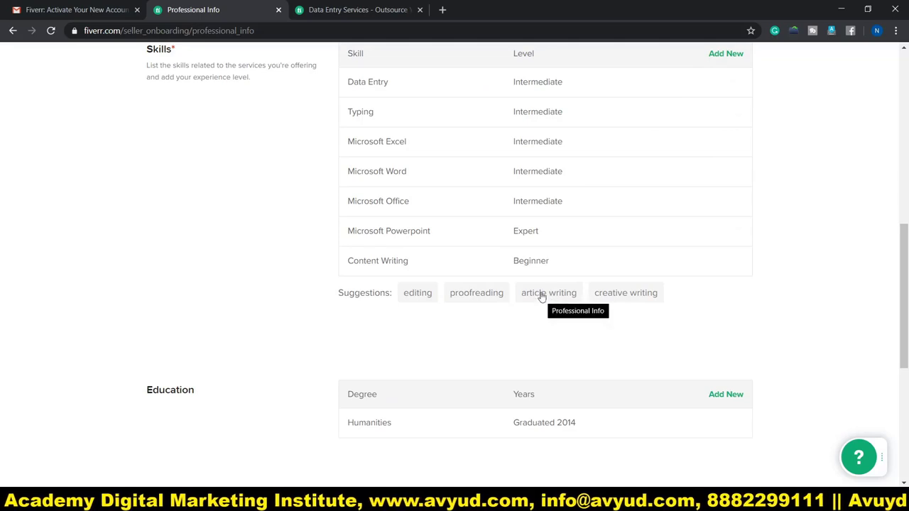
left_click(546, 297)
left_click(581, 58)
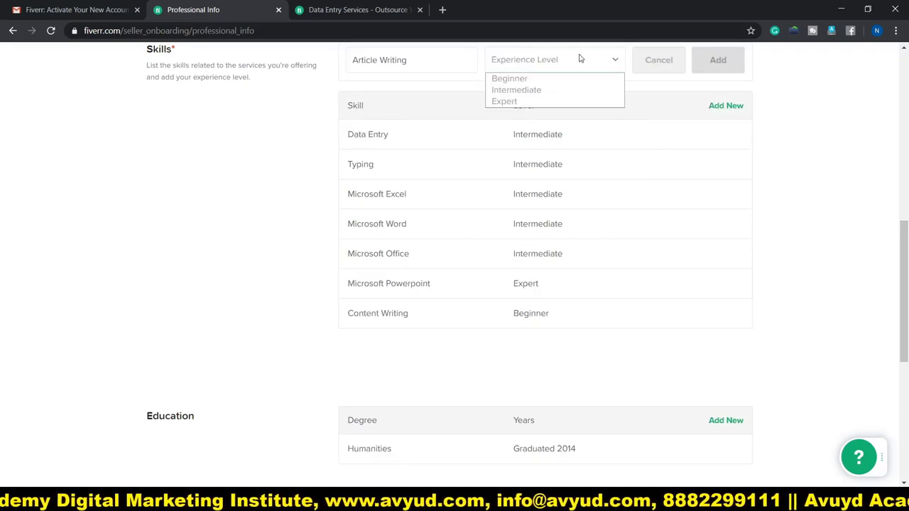
left_click(507, 103)
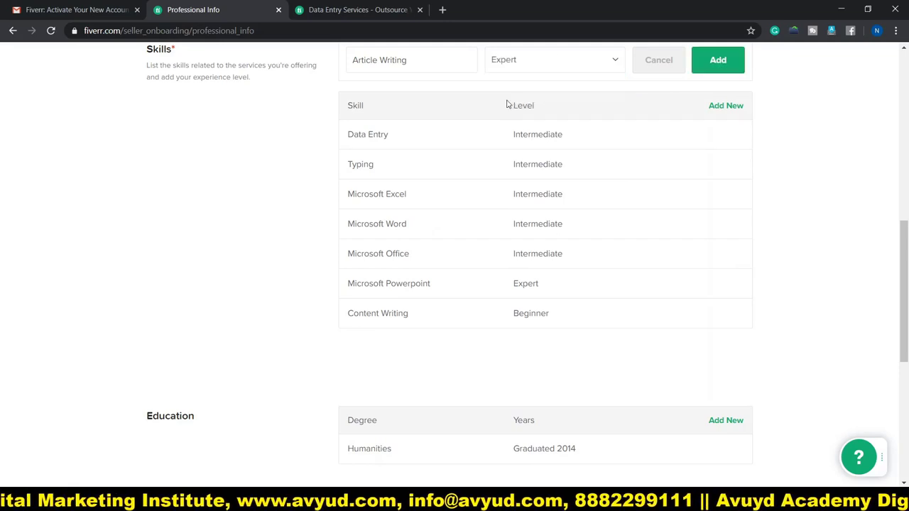
left_click(718, 61)
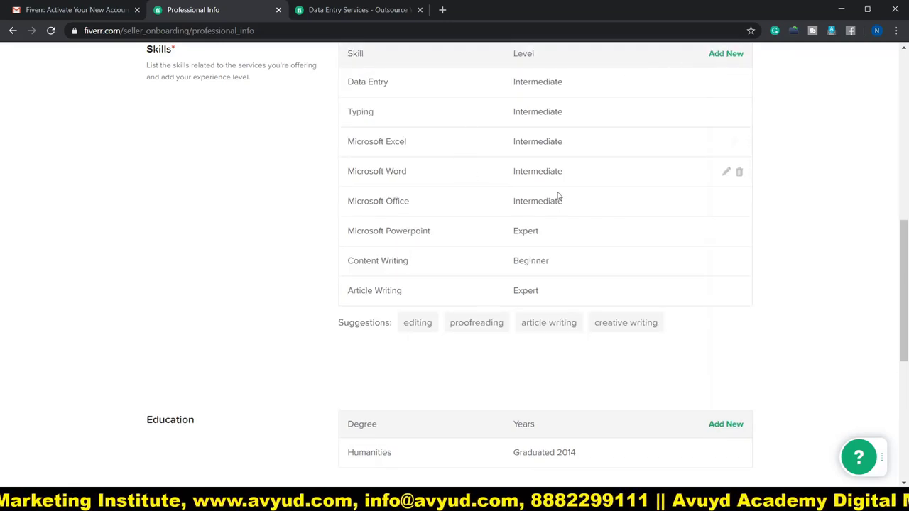
Submit the completed Professional Info and continue to Linked Accounts
scroll(242, 241, "down", 3)
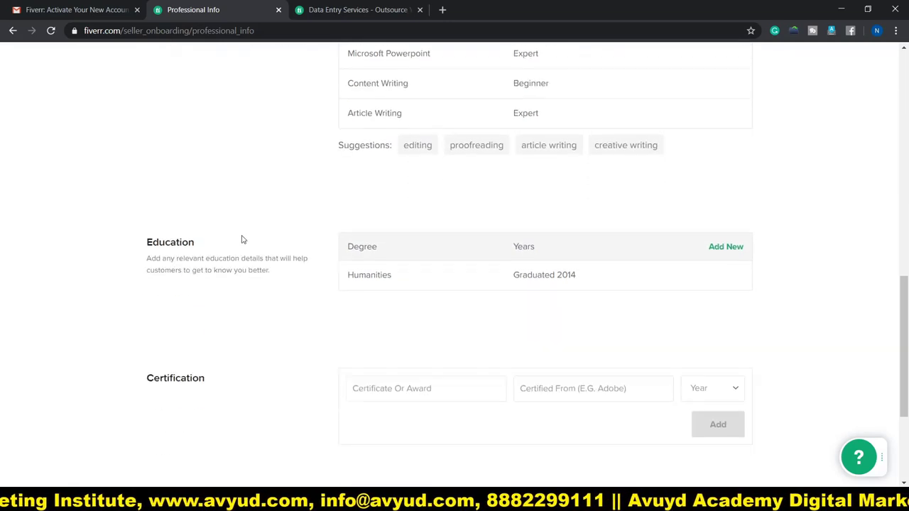
scroll(241, 241, "down", 1)
scroll(278, 250, "down", 2)
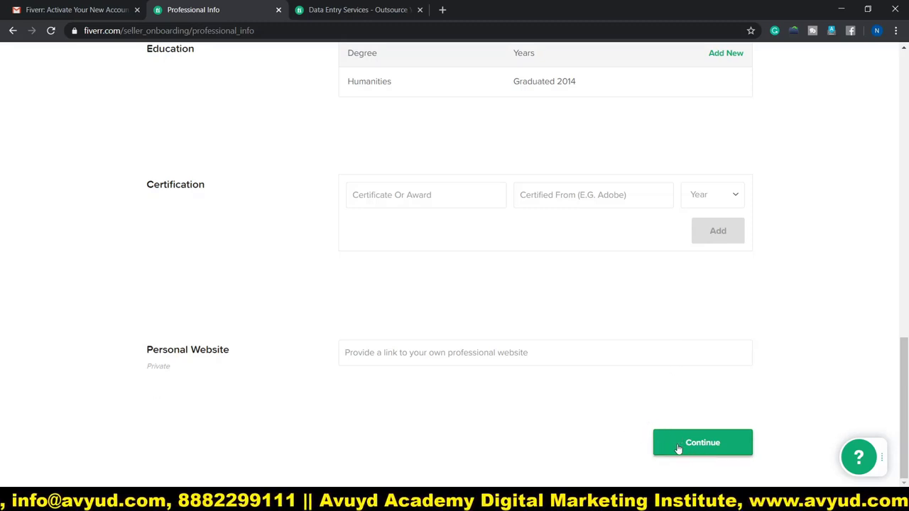
left_click(702, 446)
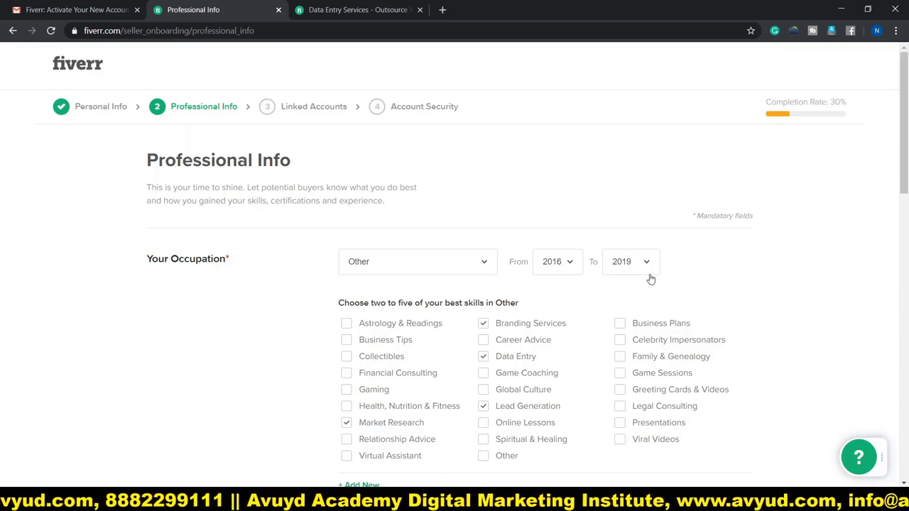
scroll(658, 287, "down", 10)
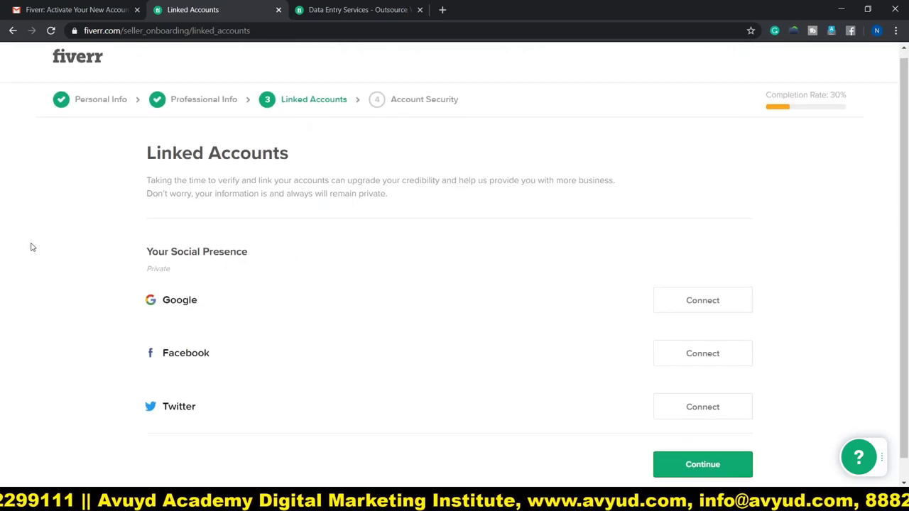
Connect the Google account, allow Fiverr access, then continue to Account Security
scroll(34, 246, "down", 1)
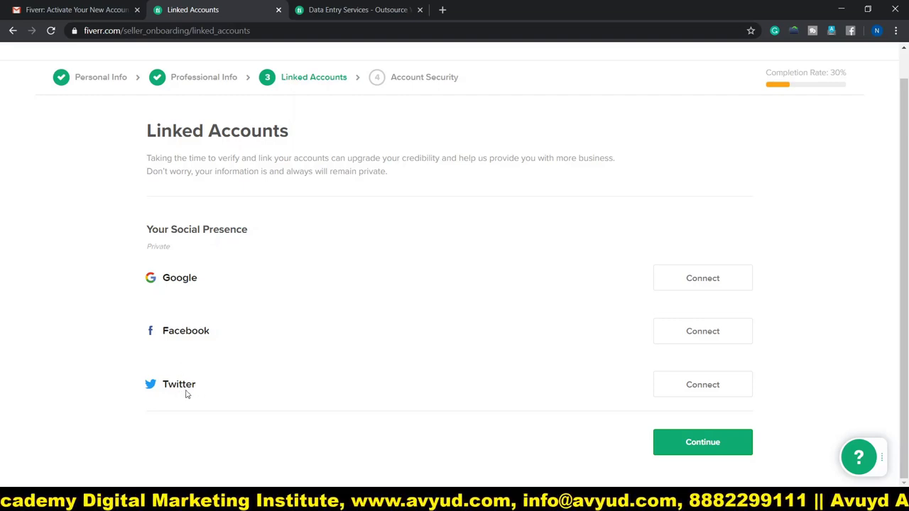
left_click(713, 284)
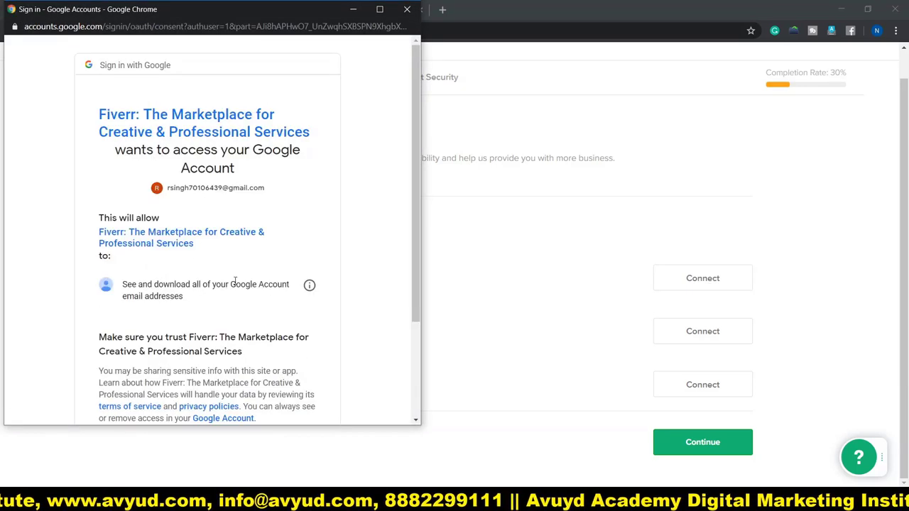
scroll(250, 260, "down", 3)
left_click(290, 345)
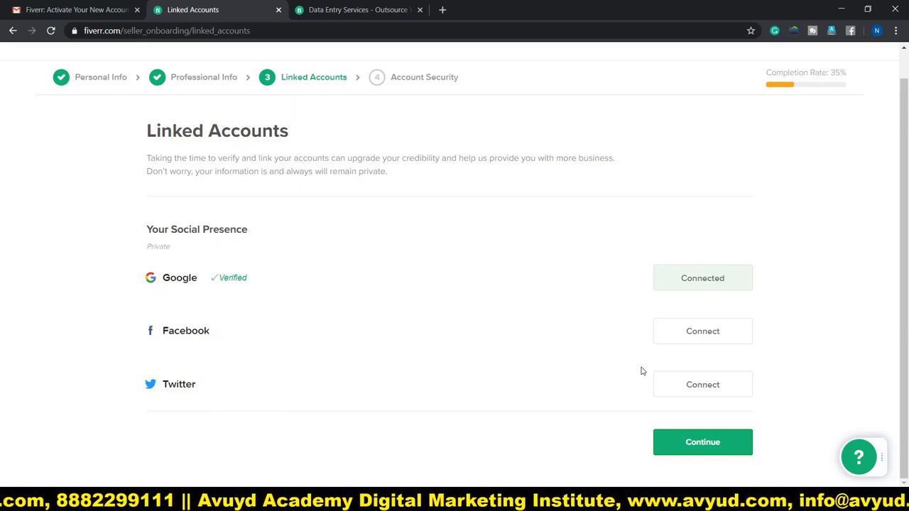
left_click(700, 443)
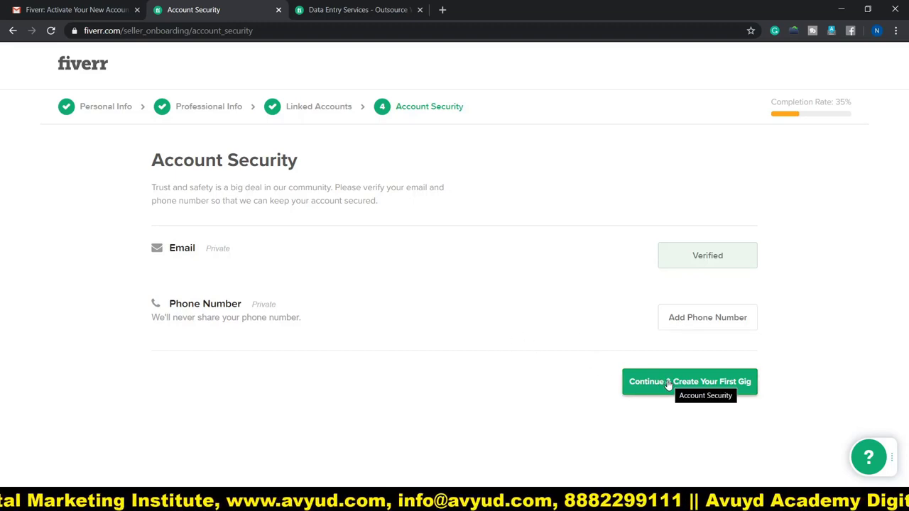
Start the first gig, dismiss the profile reminder, and submit the phone verification code
left_click(668, 383)
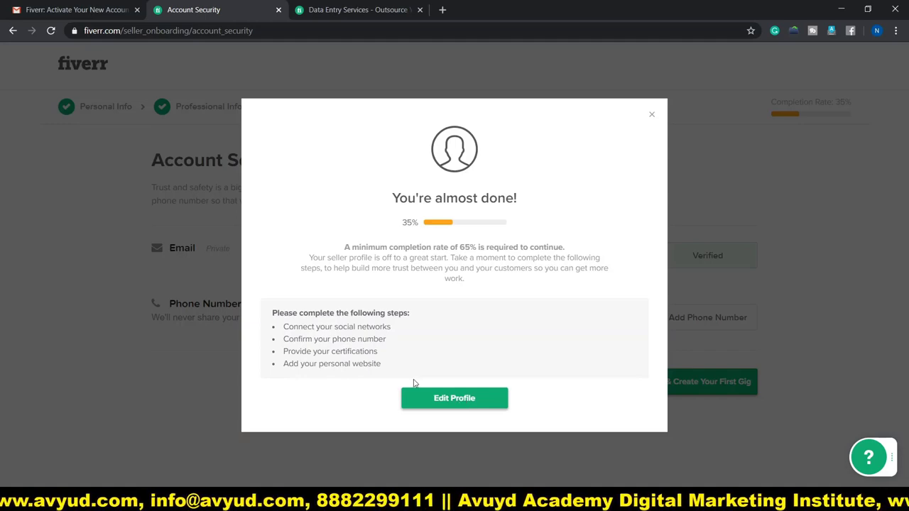
left_click(458, 400)
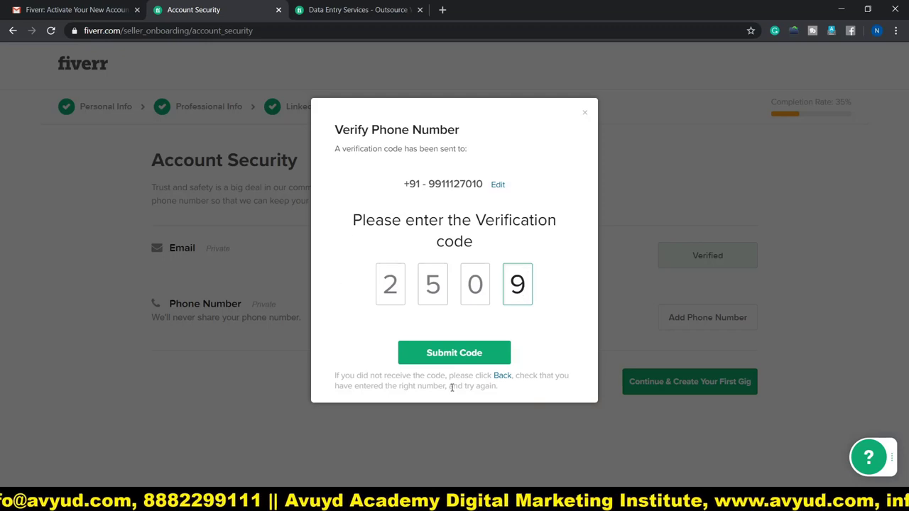
left_click(470, 356)
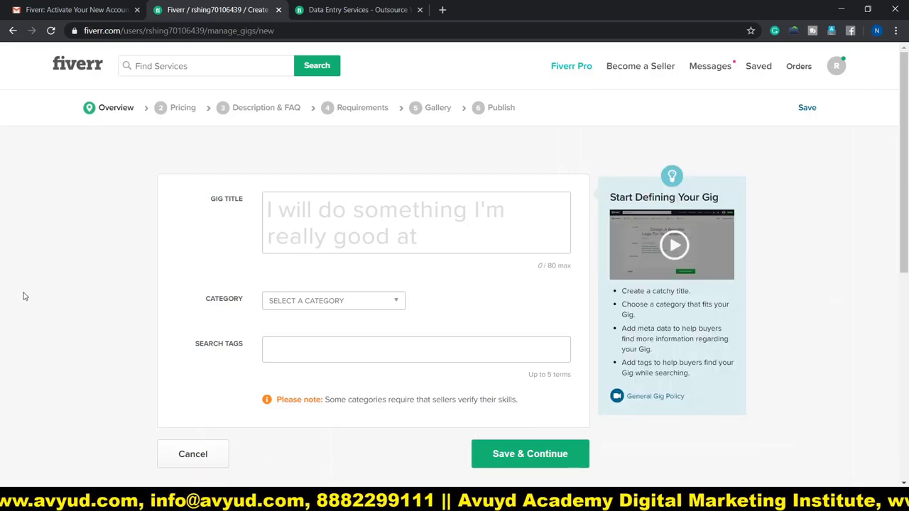
Title the gig 'I will do and accurate data entry jobs' under the Business > Data Entry category
scroll(77, 281, "down", 6)
scroll(78, 281, "up", 4)
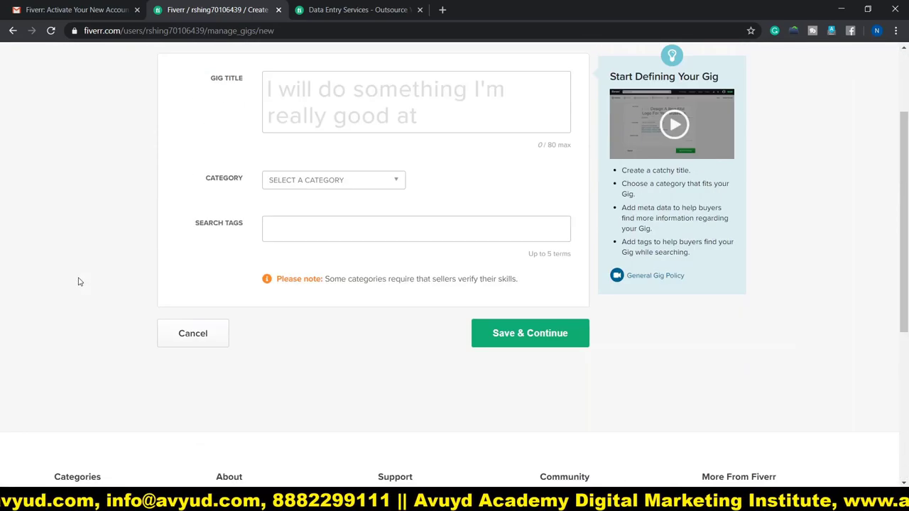
scroll(79, 282, "up", 2)
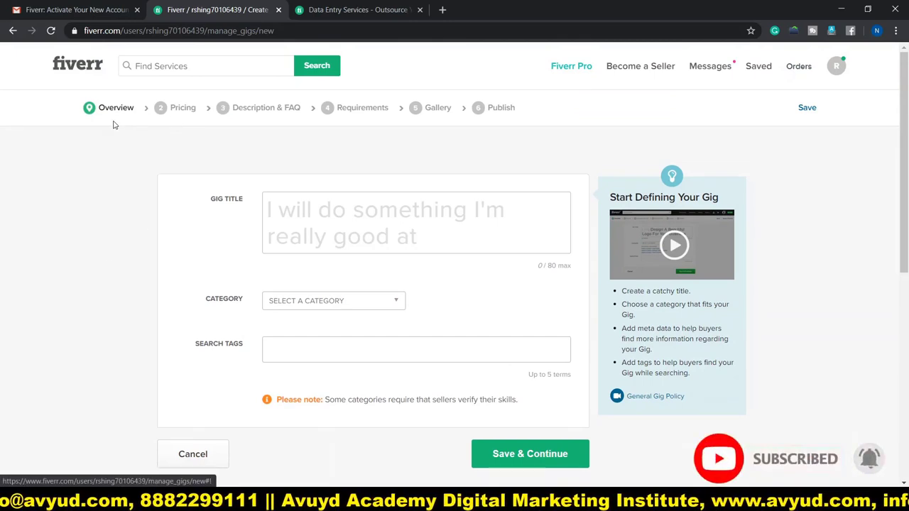
left_click(267, 224)
left_click(338, 240)
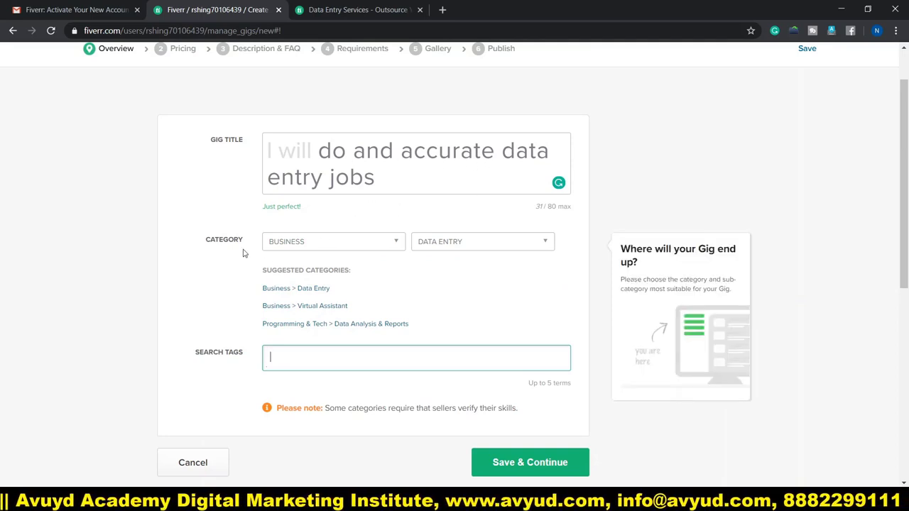
scroll(227, 319, "down", 2)
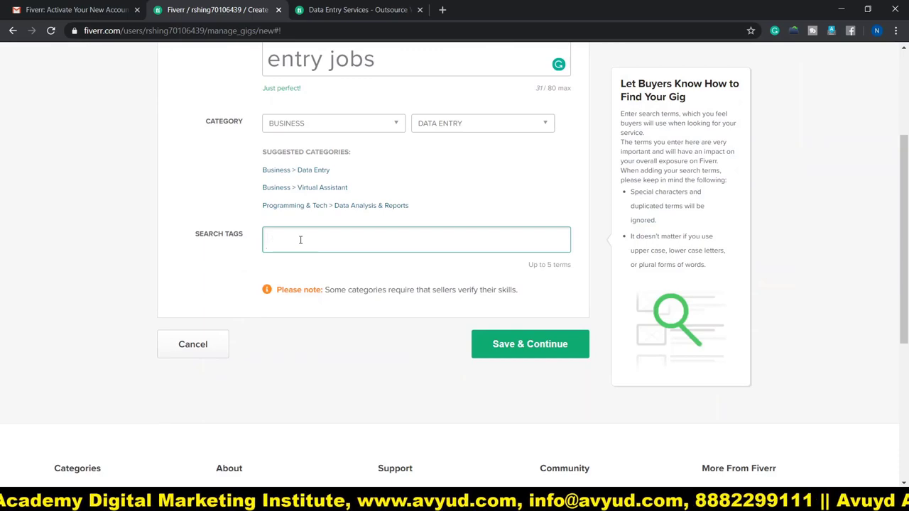
scroll(300, 240, "up", 3)
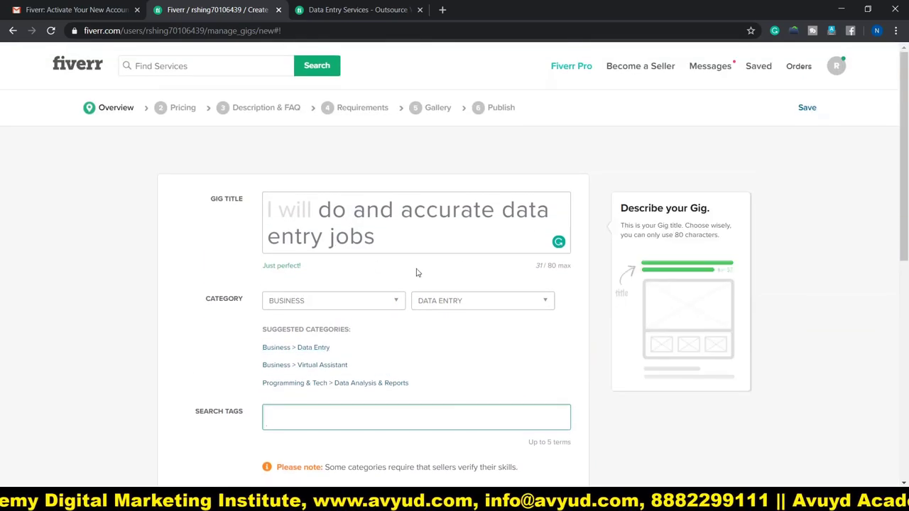
Add the search tags data entry, data collection and ms office to the gig
scroll(284, 241, "down", 3)
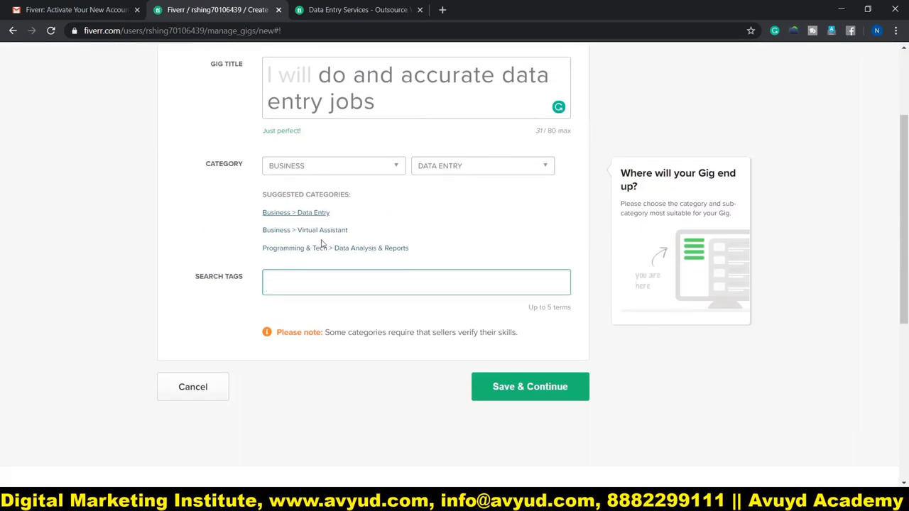
type("data en")
left_click(304, 262)
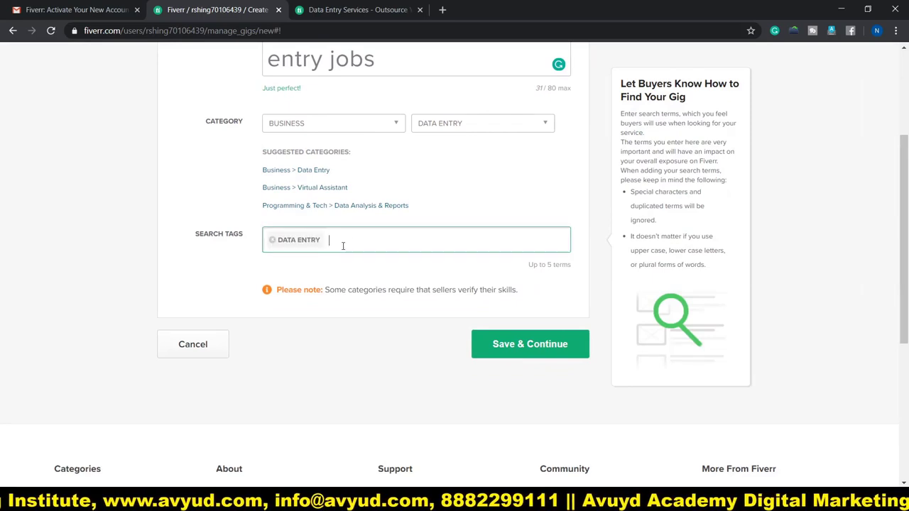
type("dat")
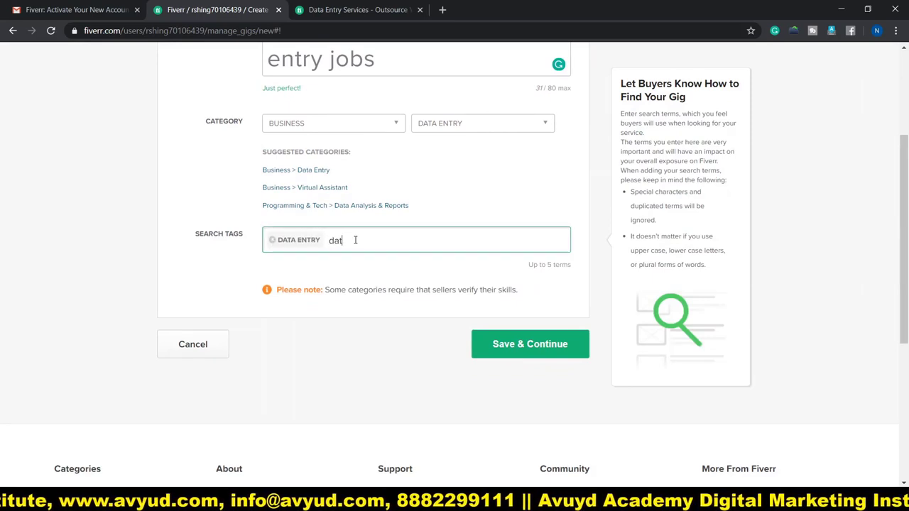
type("a")
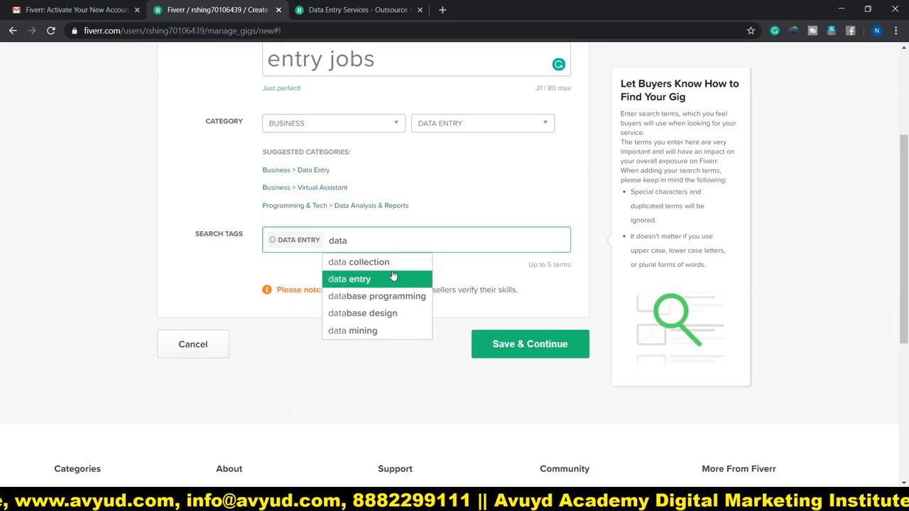
left_click(371, 261)
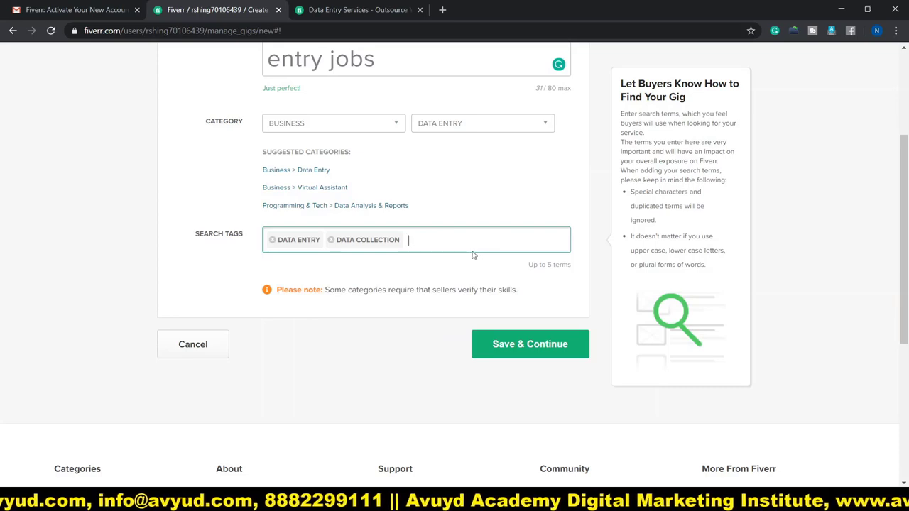
type("ma")
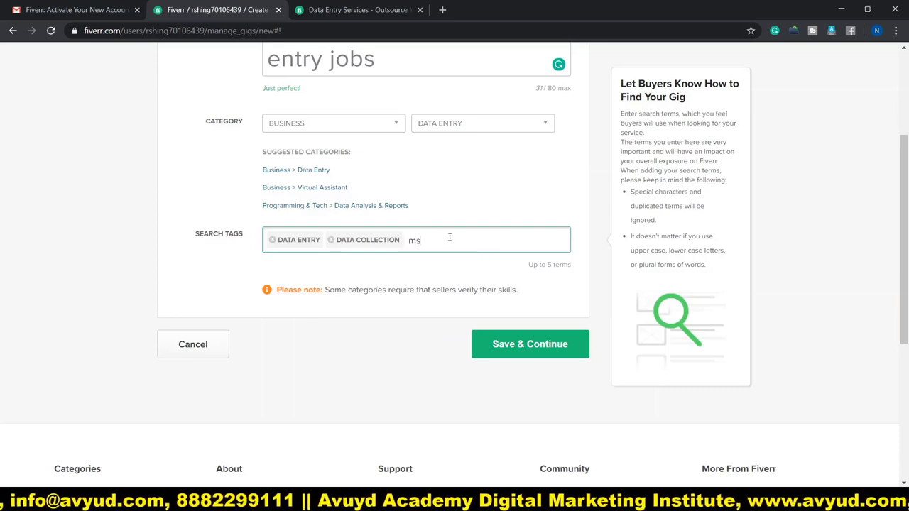
type(" off")
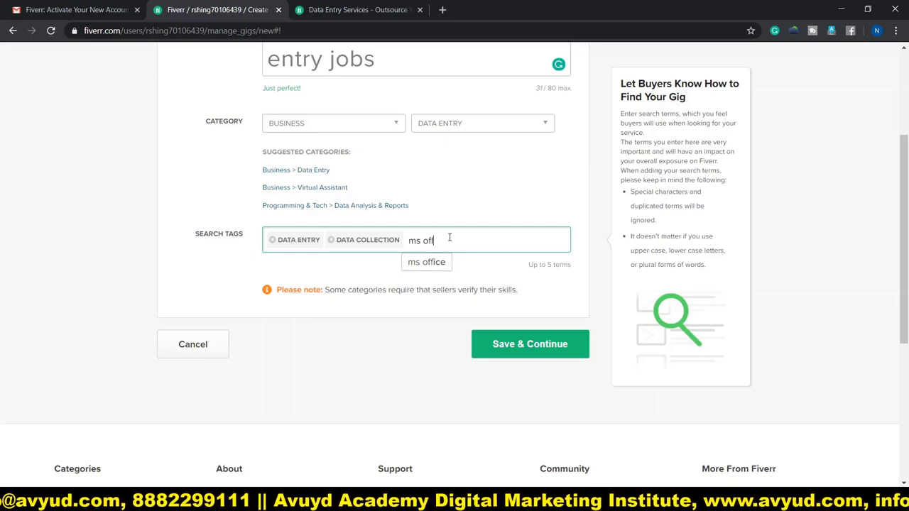
left_click(429, 263)
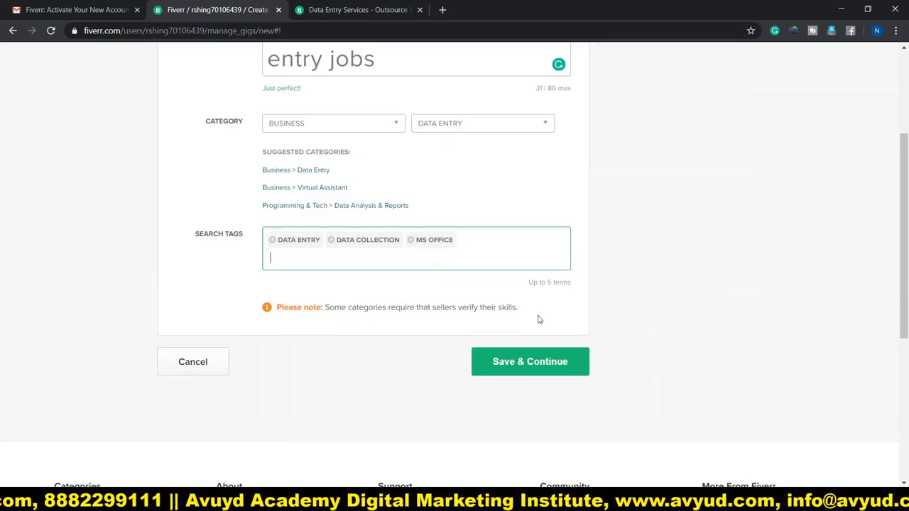
Save the gig overview and continue to the Scope & Pricing page
left_click(530, 363)
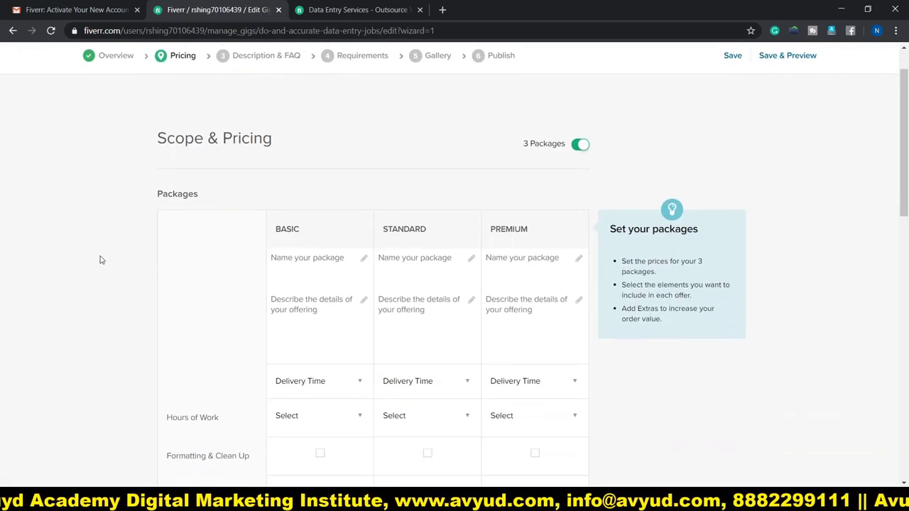
scroll(101, 260, "down", 3)
scroll(100, 260, "up", 1)
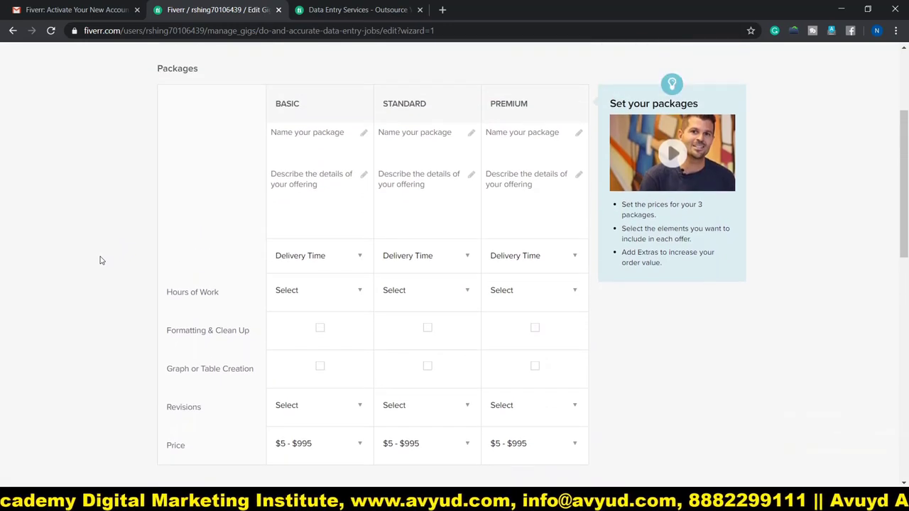
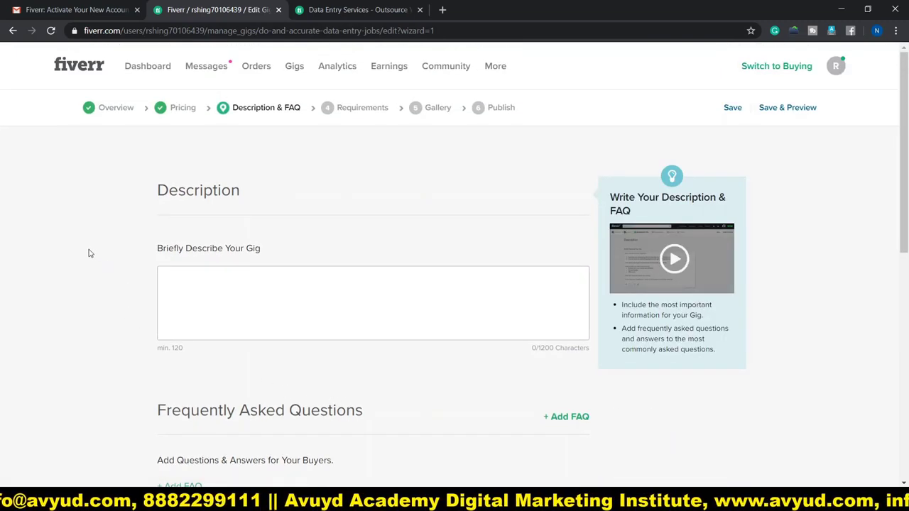
Scroll to the empty 'Briefly Describe Your Gig' box and place the cursor in it
scroll(90, 253, "down", 3)
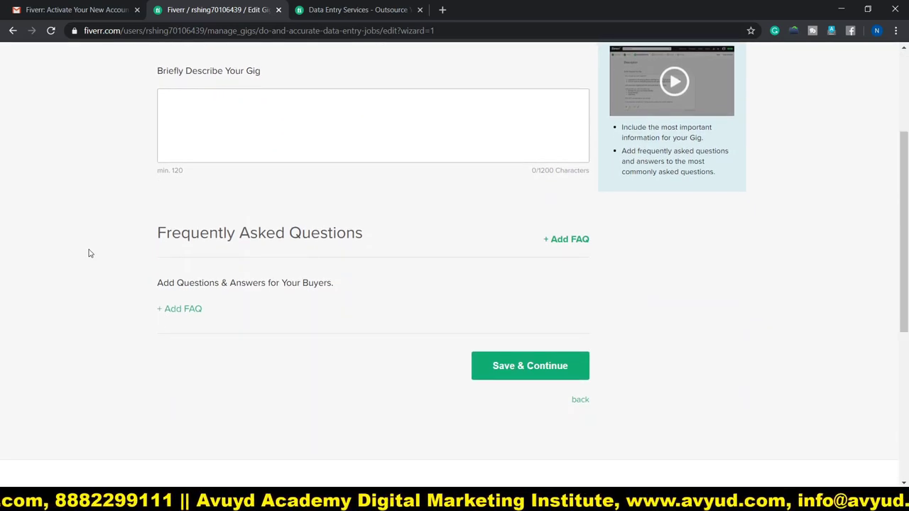
left_click(196, 117)
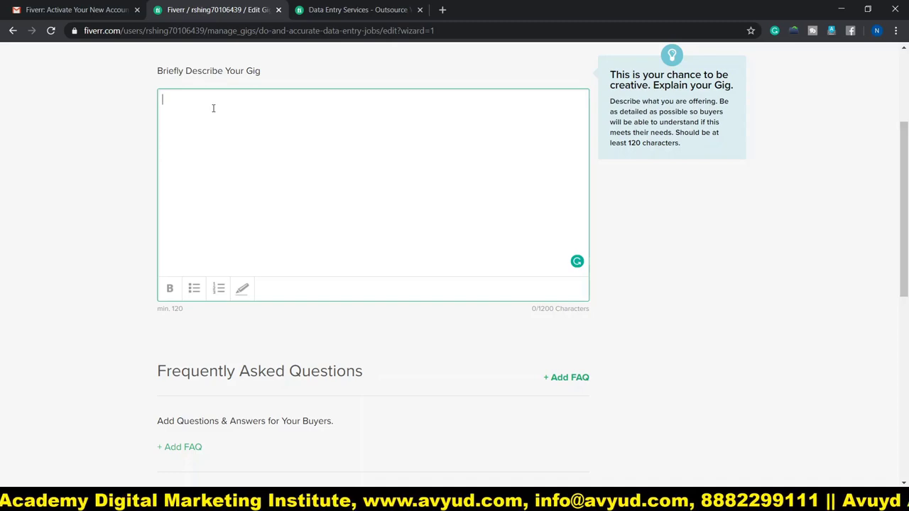
Paste the prepared data entry services pitch into the gig description
key("ctrl+v")
scroll(213, 142, "up", 10)
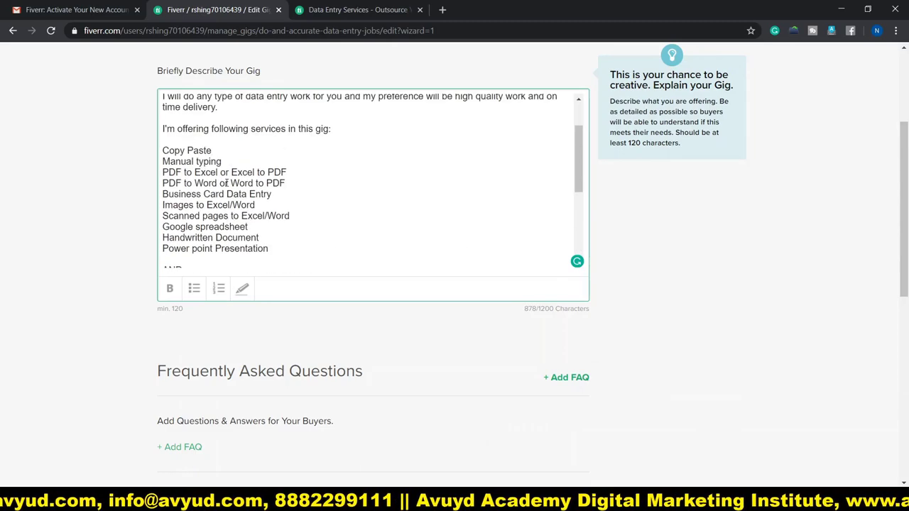
scroll(197, 309, "down", 5)
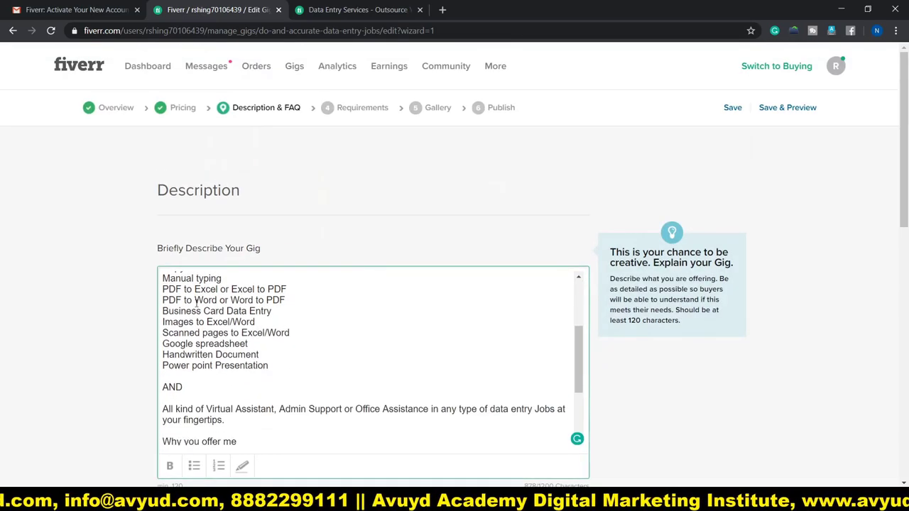
scroll(196, 309, "down", 2)
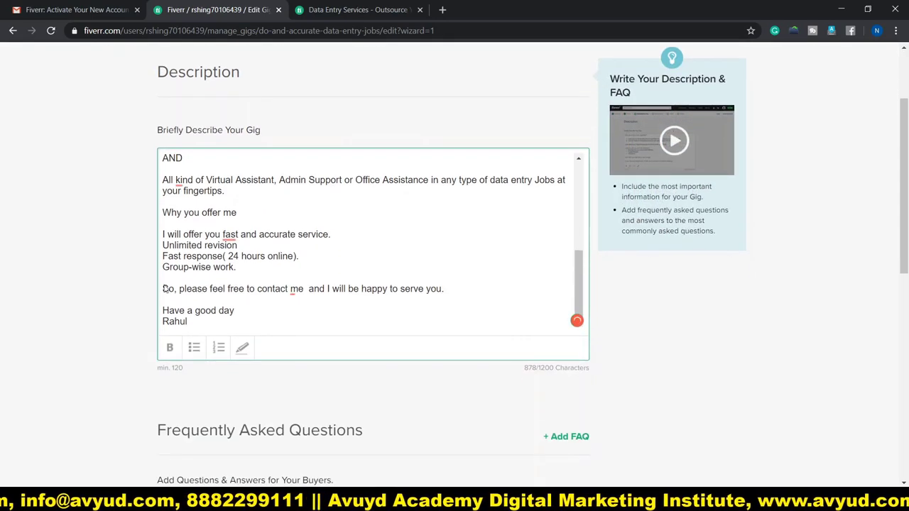
scroll(238, 289, "up", 1)
scroll(238, 290, "up", 5)
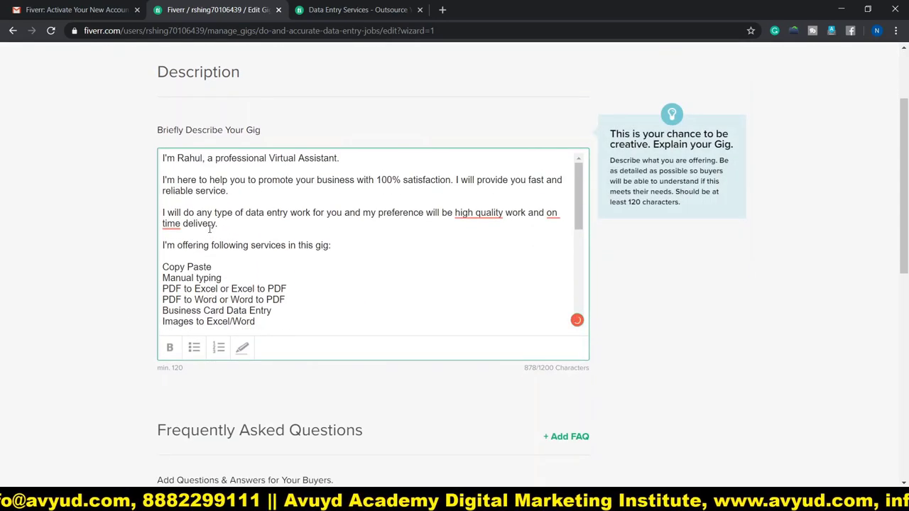
Bold the seller's name in the first line and remove the doubled space before 'and'
double_click(187, 159)
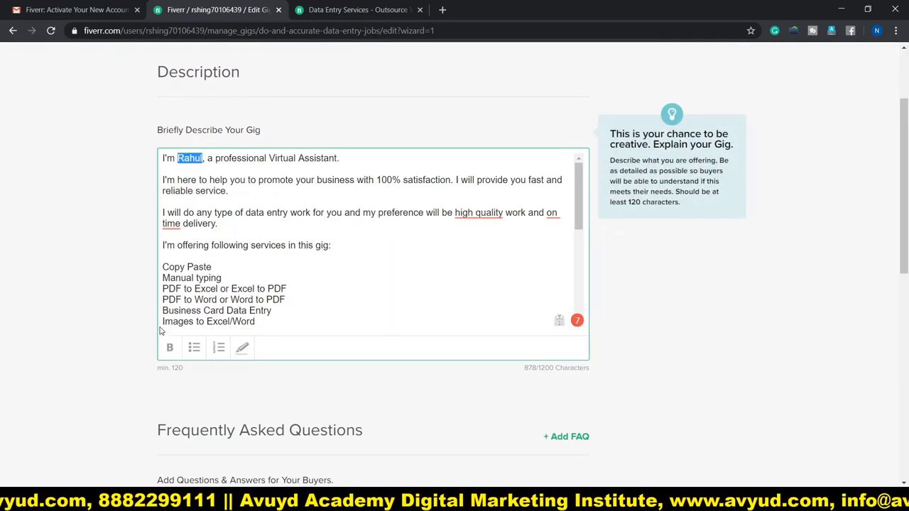
left_click(170, 347)
scroll(248, 247, "down", 1)
scroll(248, 246, "down", 6)
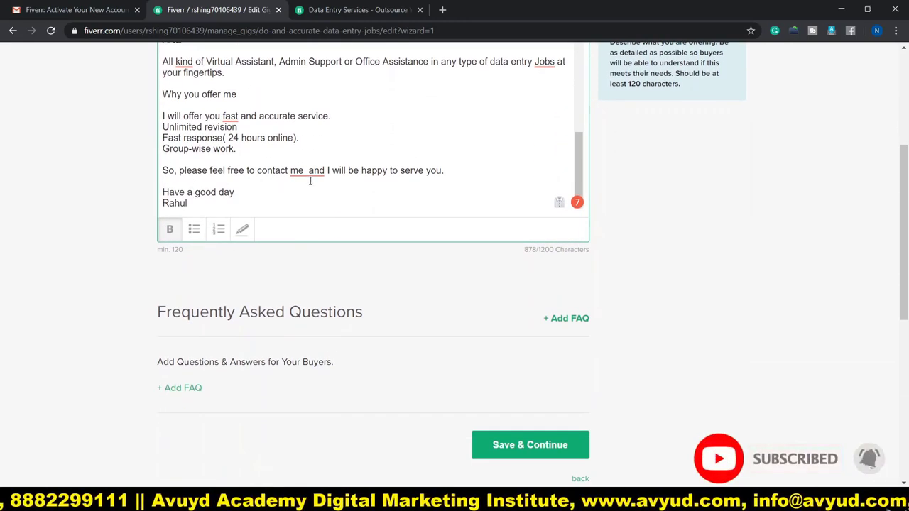
left_click(307, 171)
left_click(316, 111)
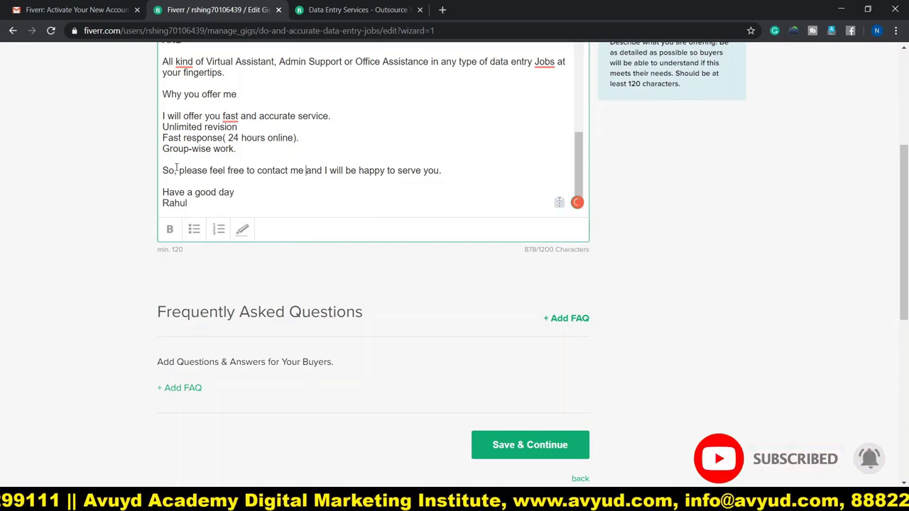
scroll(127, 253, "down", 2)
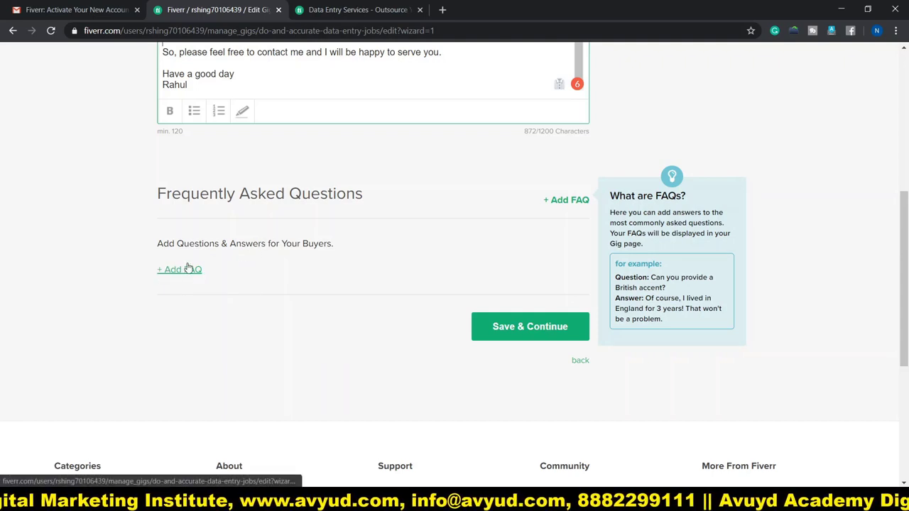
Add the FAQ 'What Type of Data Entry you will do?', discard an empty form, and save
left_click(183, 271)
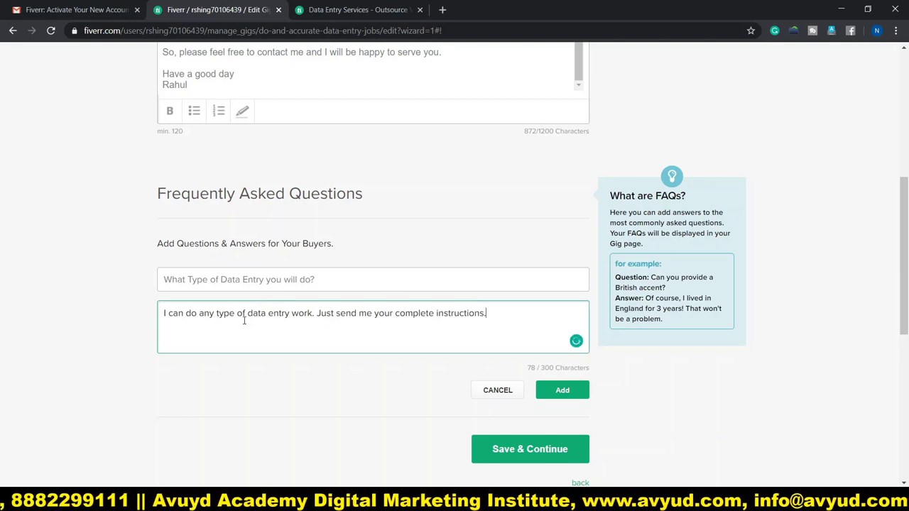
left_click(572, 395)
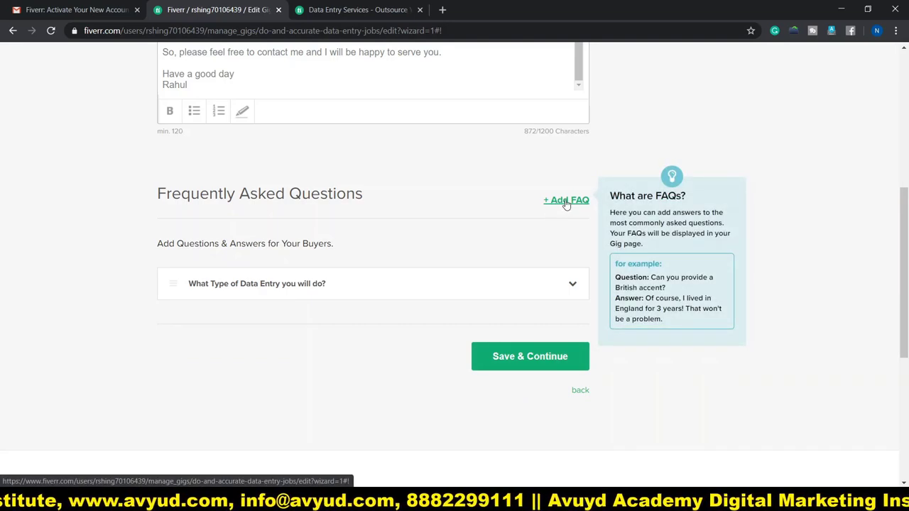
left_click(566, 201)
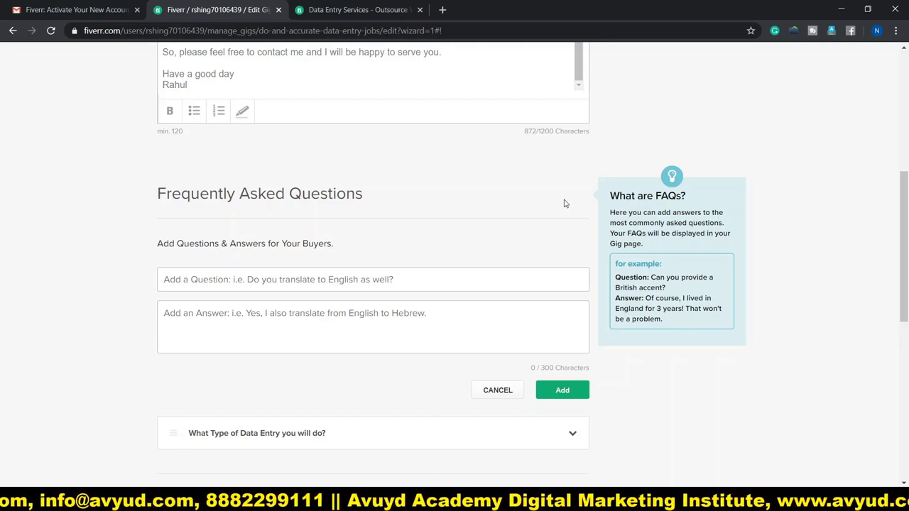
left_click(565, 204)
scroll(78, 252, "down", 2)
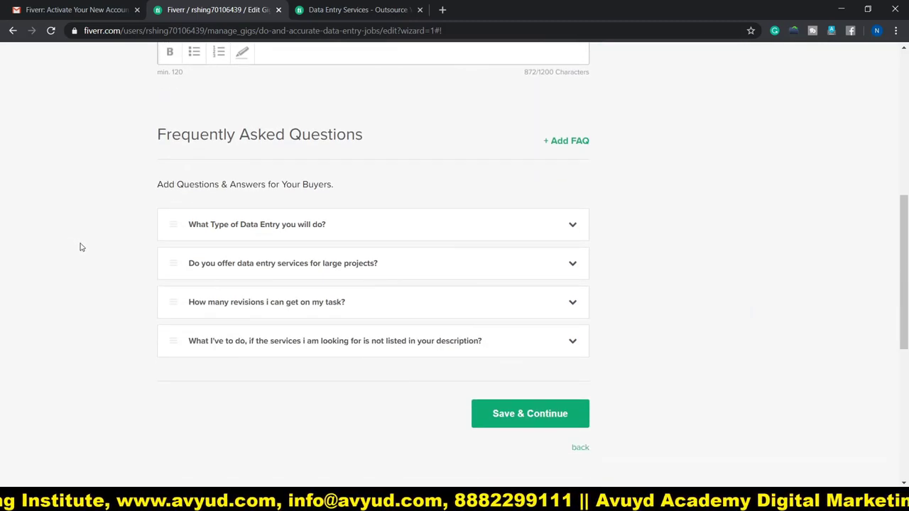
left_click(520, 418)
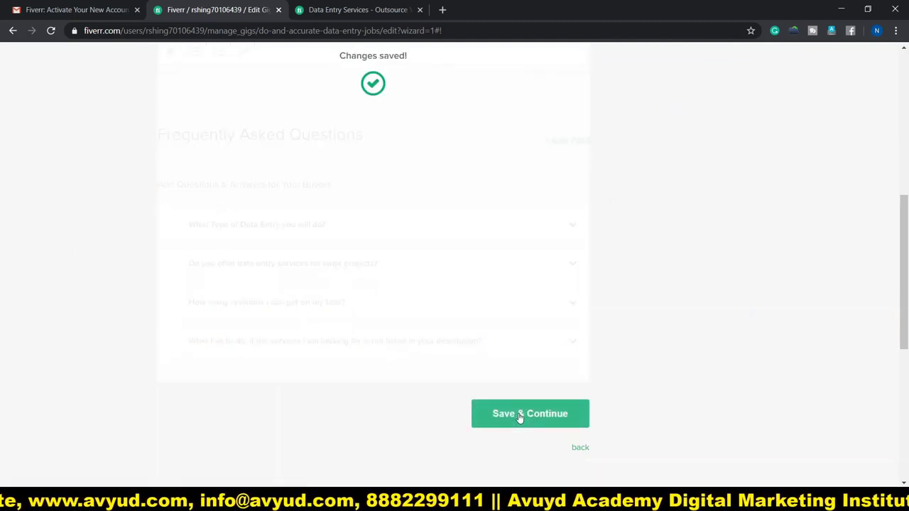
Add the prepared buyer requirement text and save the Requirements step
left_click(281, 316)
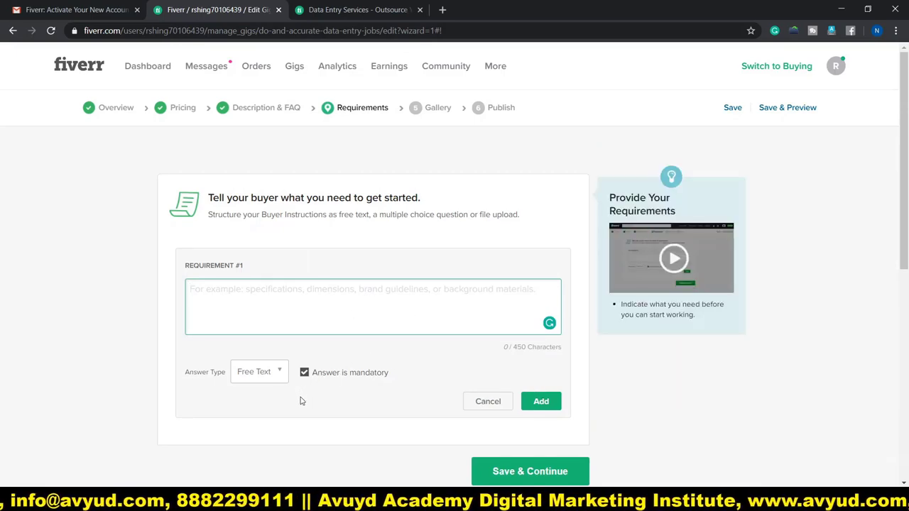
type("just inbox me with complete instructions of the task. I will 100% take care of that")
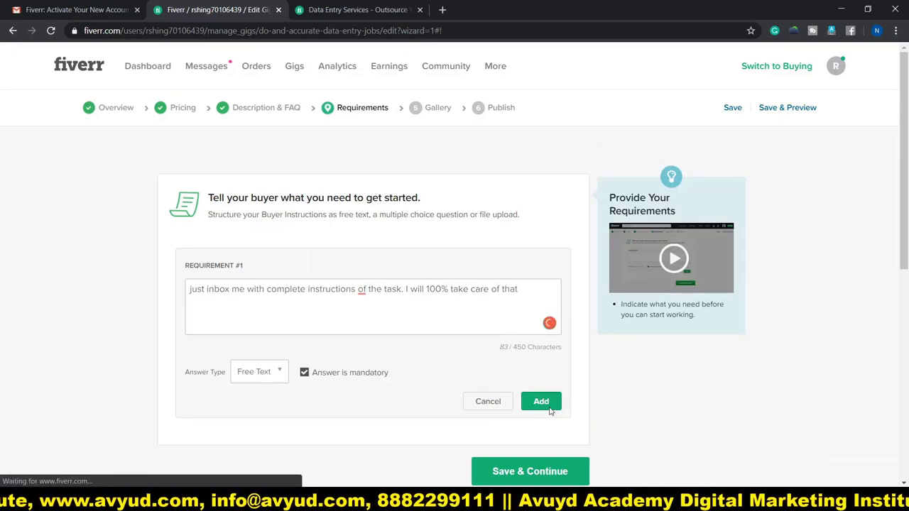
left_click(541, 401)
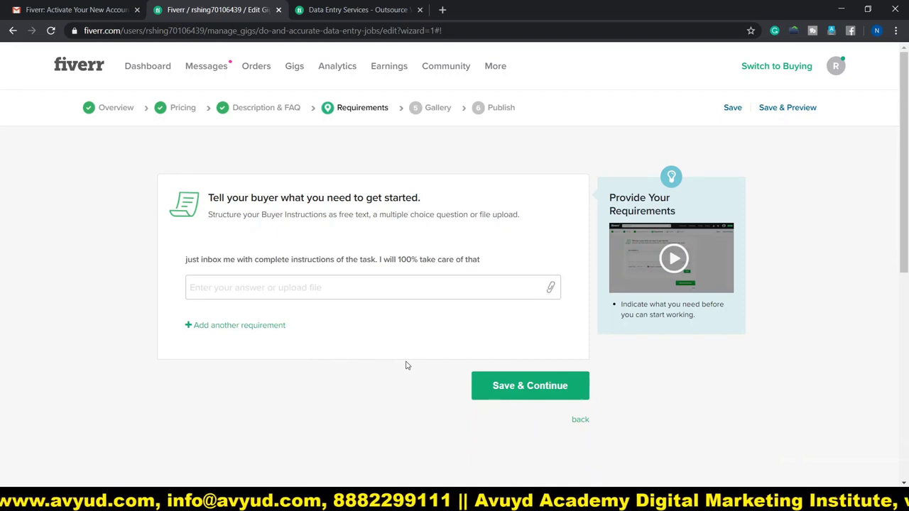
left_click(540, 390)
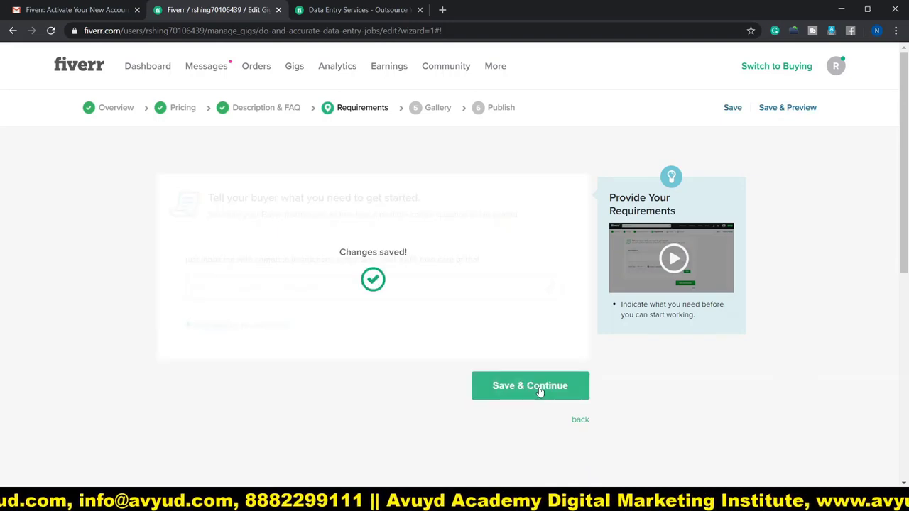
Save the gallery with the 'Data Entry Services' primary photo
scroll(106, 245, "down", 2)
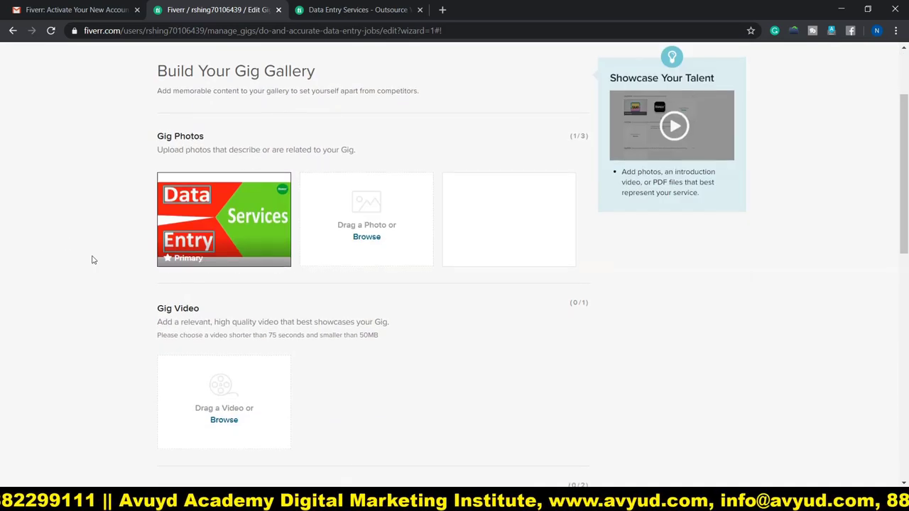
scroll(92, 259, "down", 5)
scroll(91, 260, "up", 3)
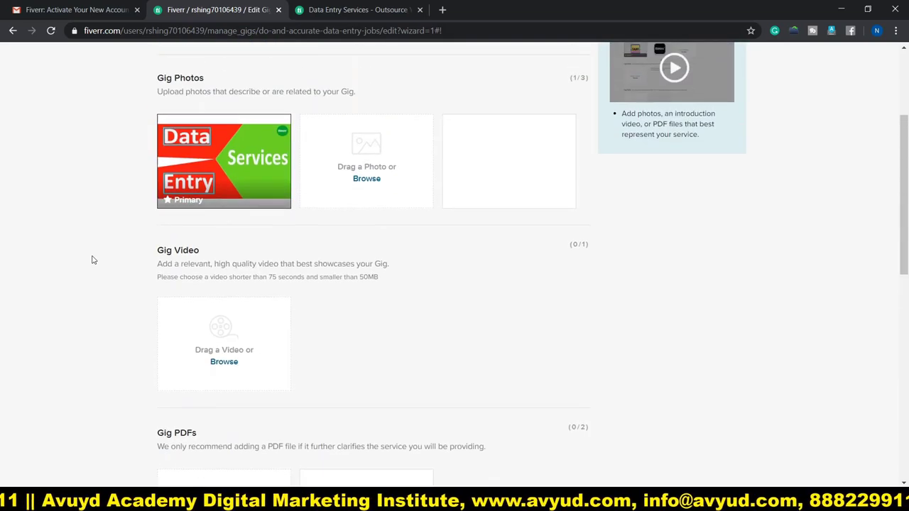
scroll(92, 229, "down", 2)
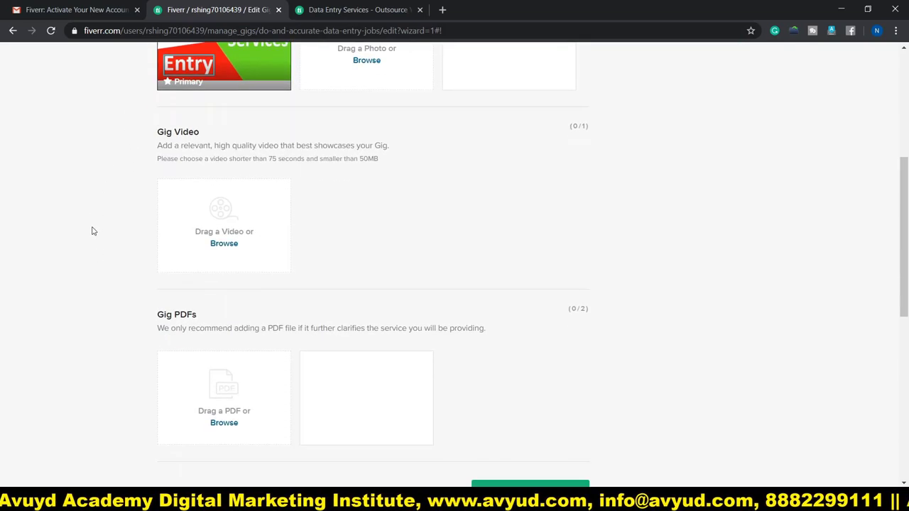
scroll(122, 239, "down", 3)
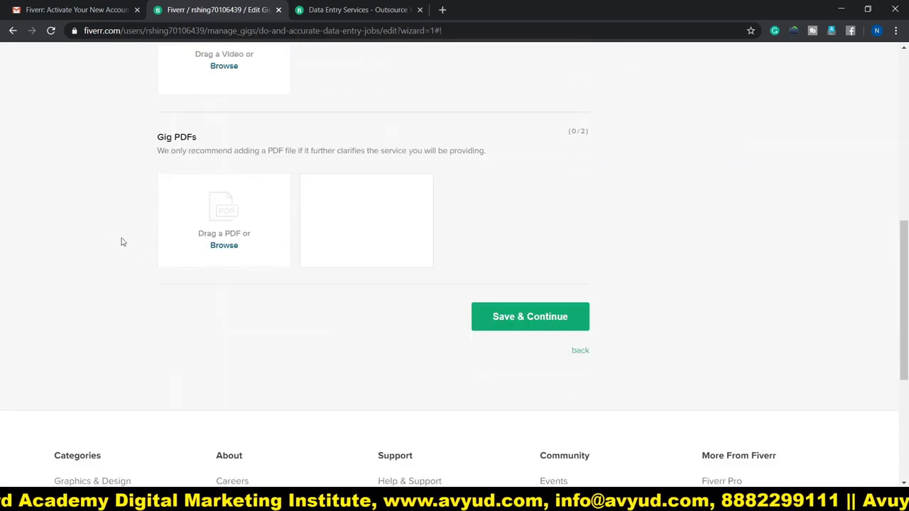
left_click(522, 323)
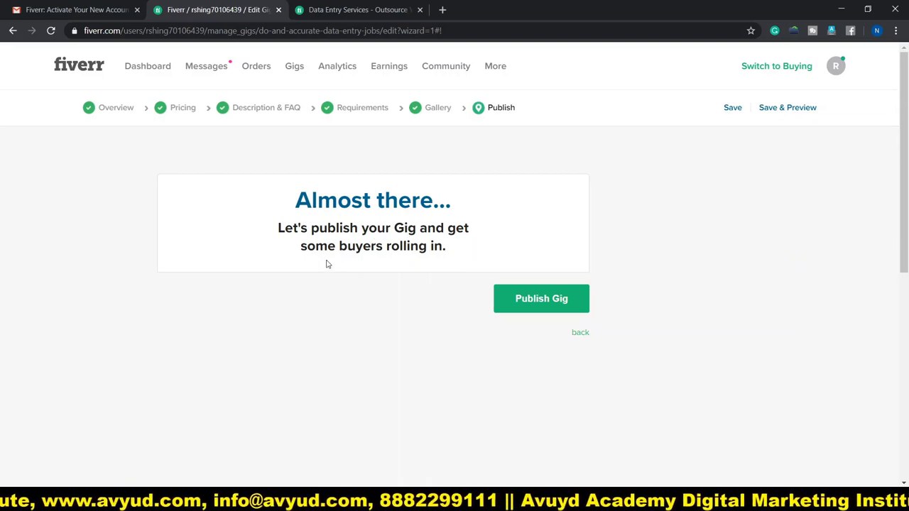
Publish the data entry gig, review the It's Alive! page, then go to the seller dashboard
left_click(526, 303)
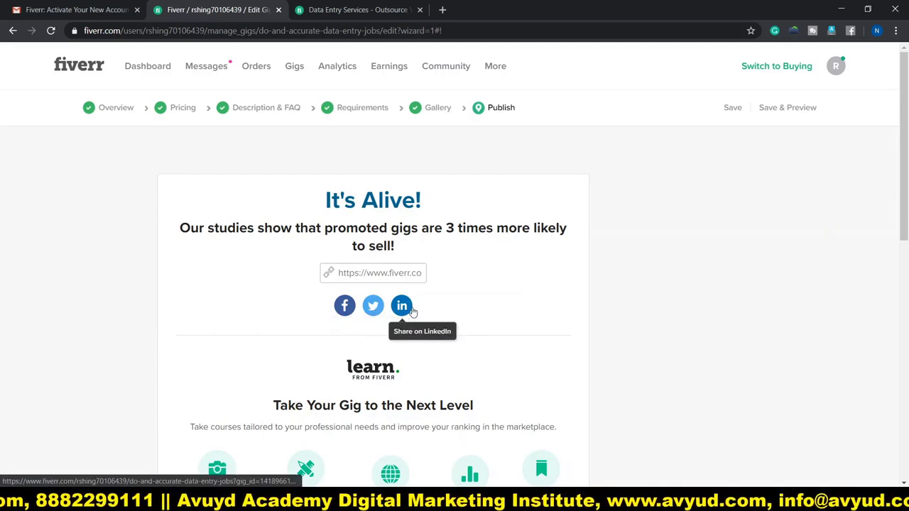
scroll(271, 334, "down", 3)
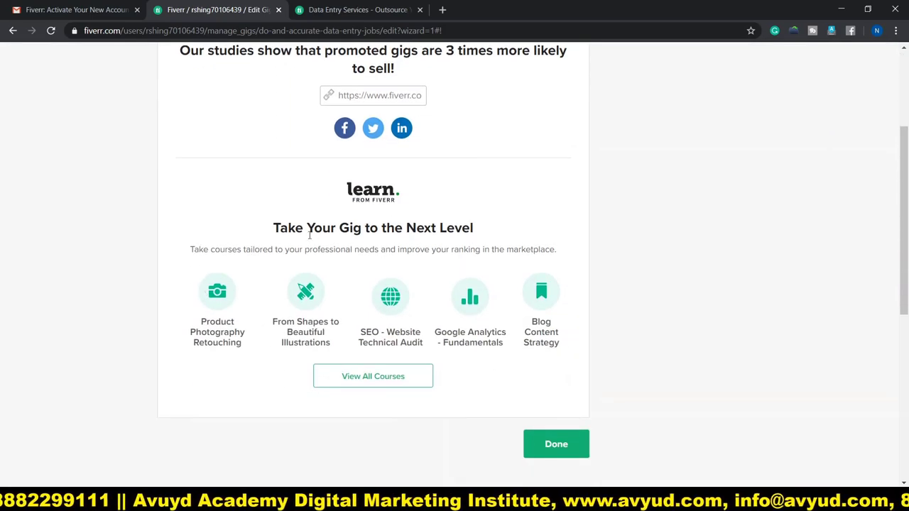
scroll(227, 310, "down", 3)
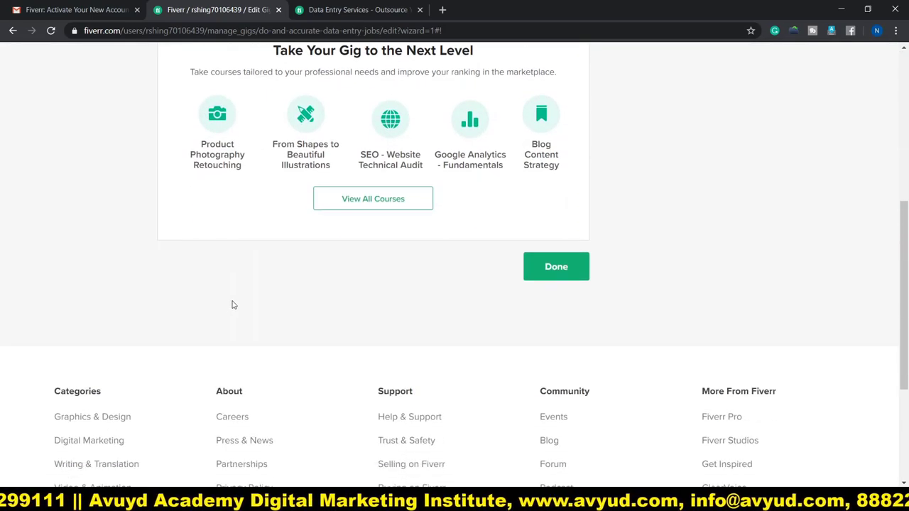
scroll(231, 304, "up", 5)
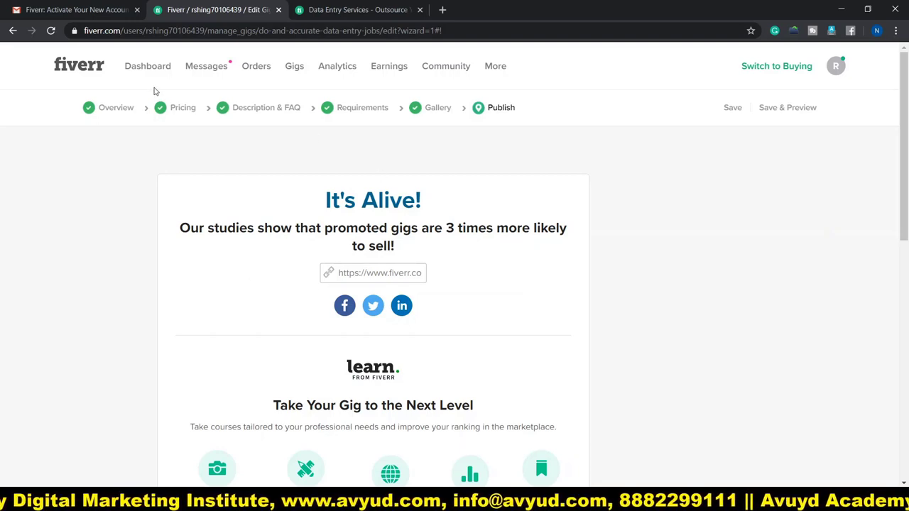
left_click(151, 66)
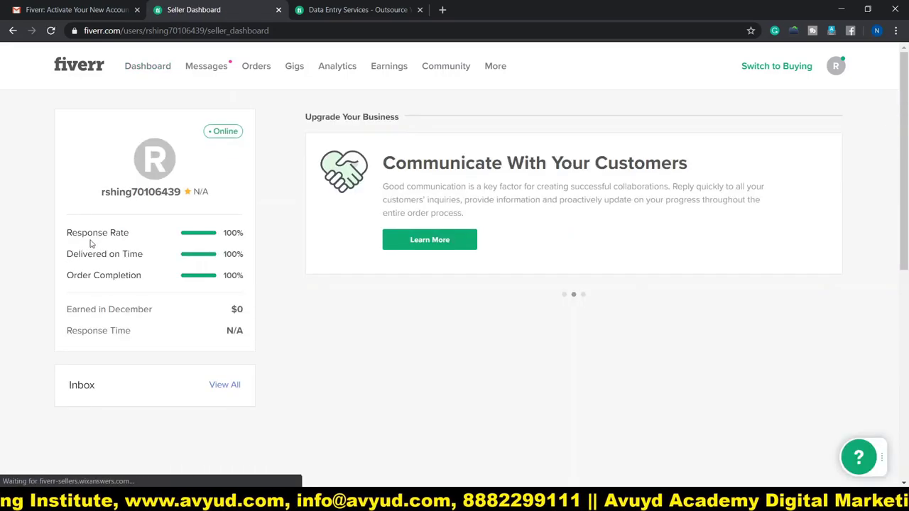
Check the Orders overview, then view the Gigs list showing 'do and accurate data entry jobs'
scroll(146, 317, "down", 2)
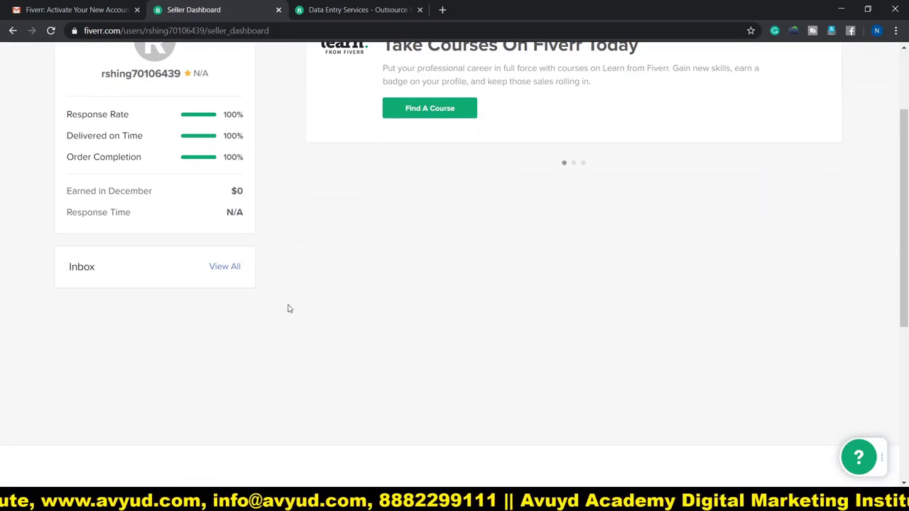
scroll(288, 308, "up", 2)
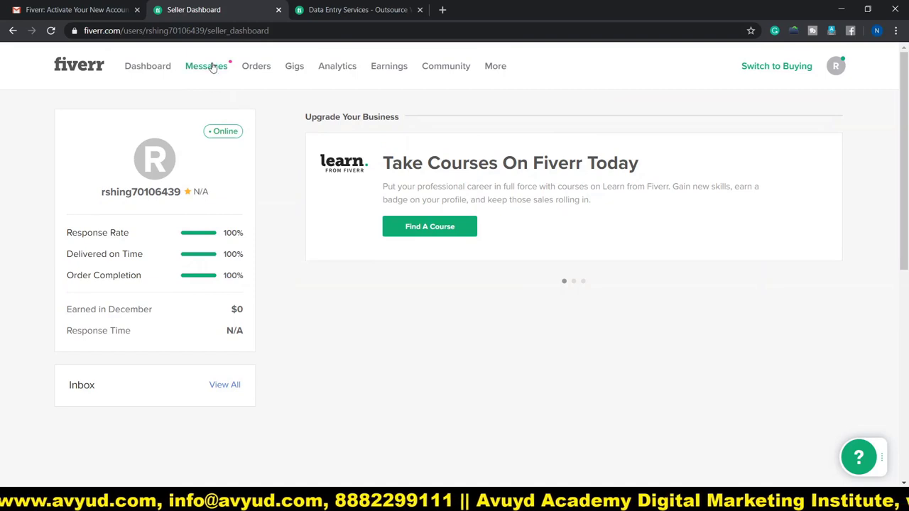
mouse_move(211, 67)
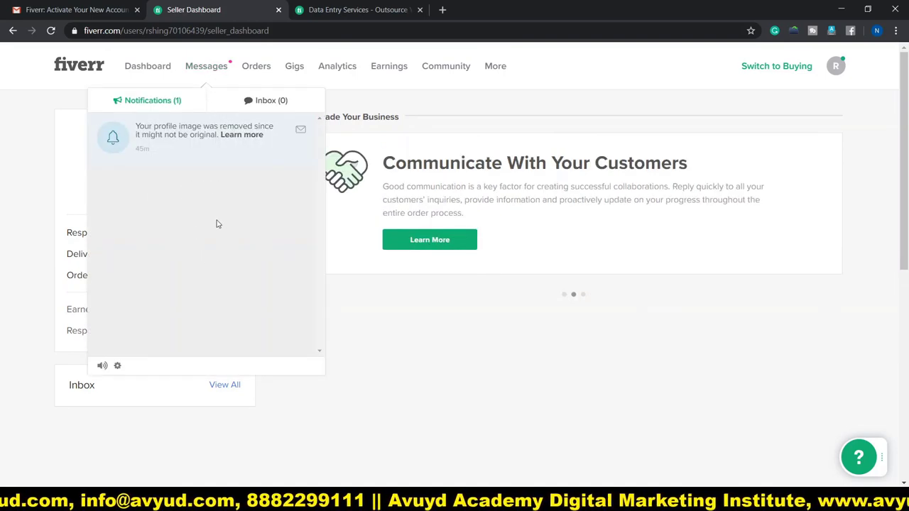
left_click(257, 68)
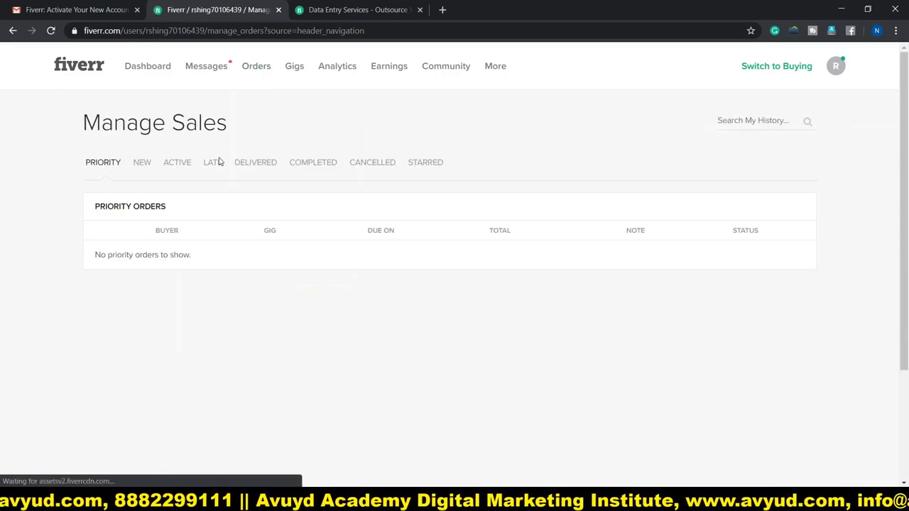
left_click(295, 67)
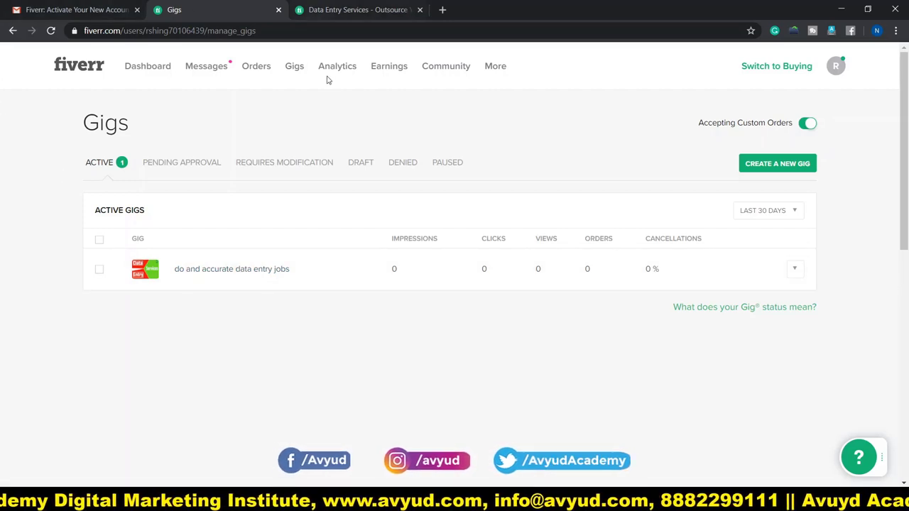
From Earnings, start a Bank Transfer withdrawal method and submit the SMS verification code
left_click(393, 69)
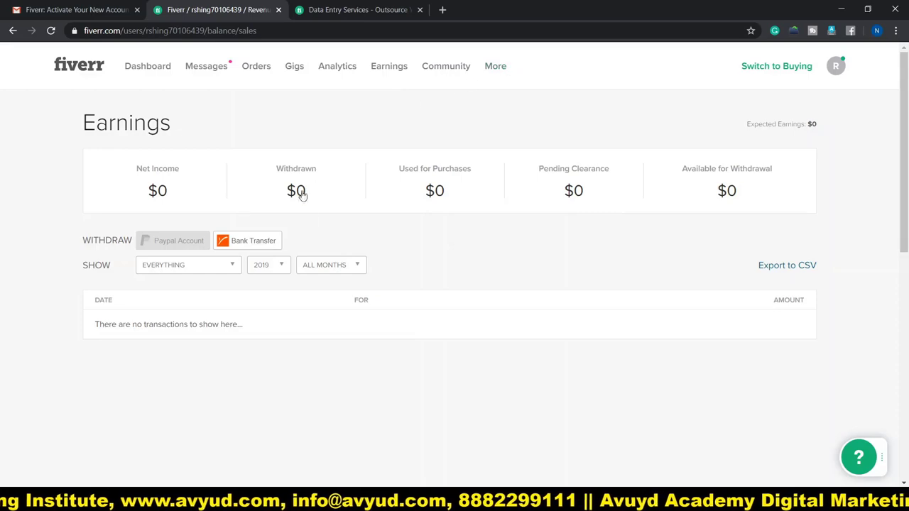
left_click(260, 243)
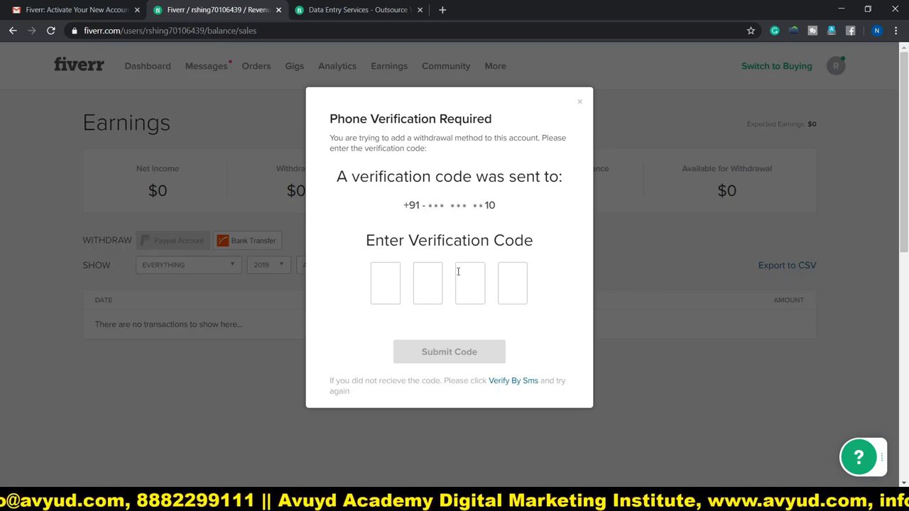
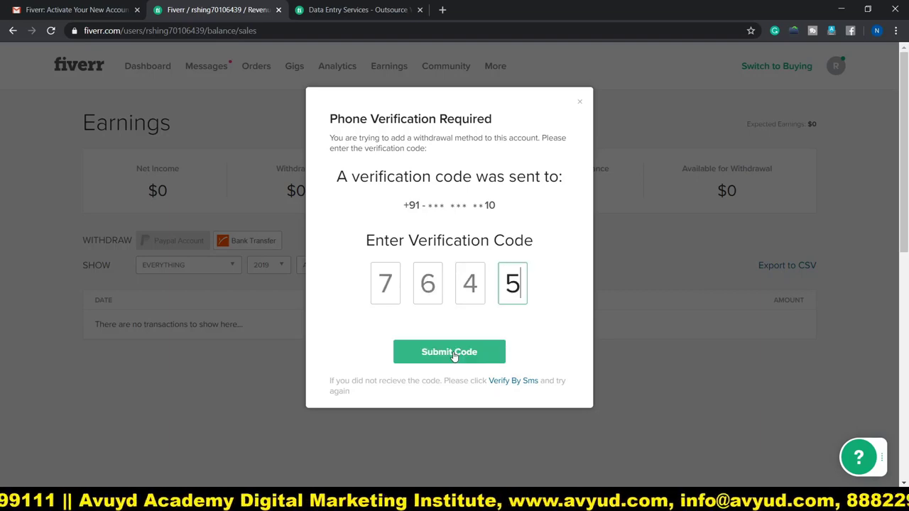
left_click(454, 354)
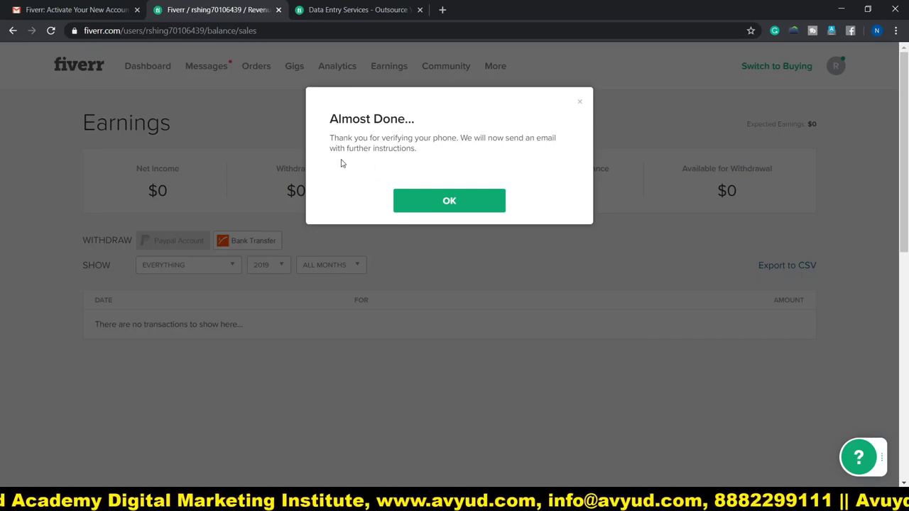
left_click(441, 202)
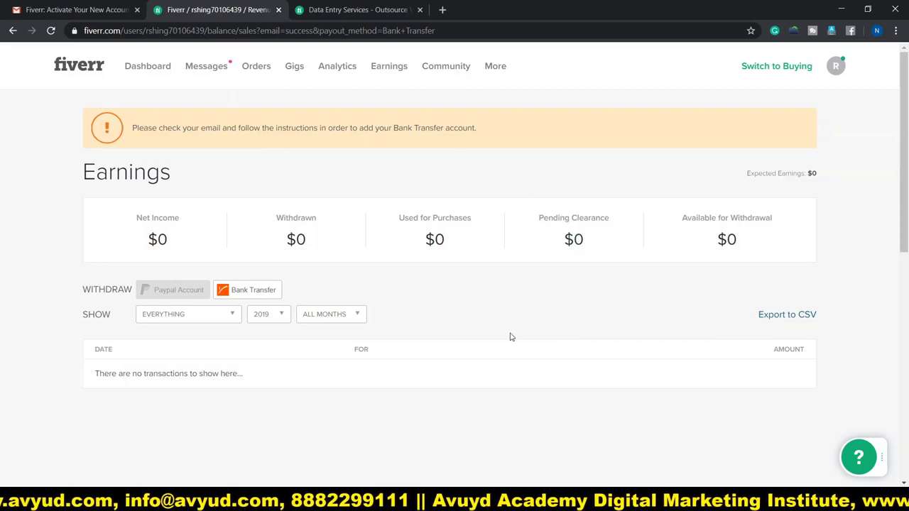
Browse the Community and More dropdowns in the top navigation from the Earnings page
left_click(448, 70)
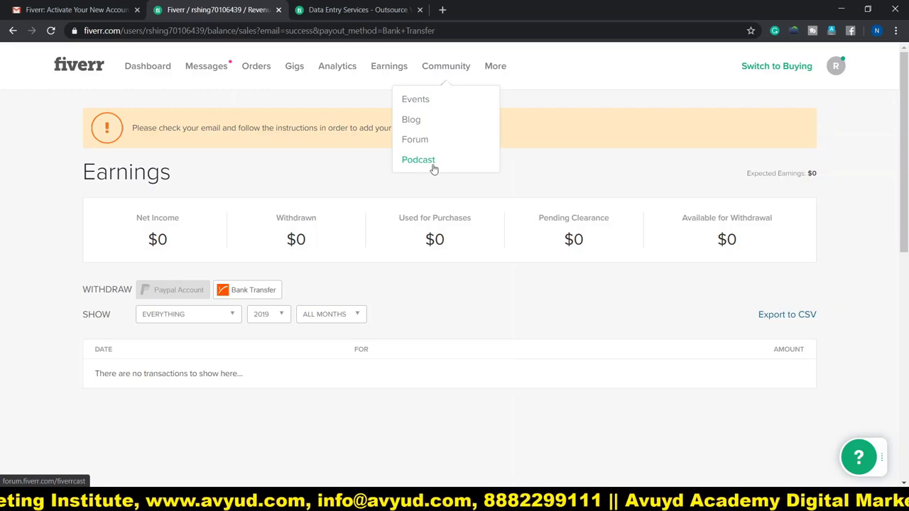
left_click(500, 68)
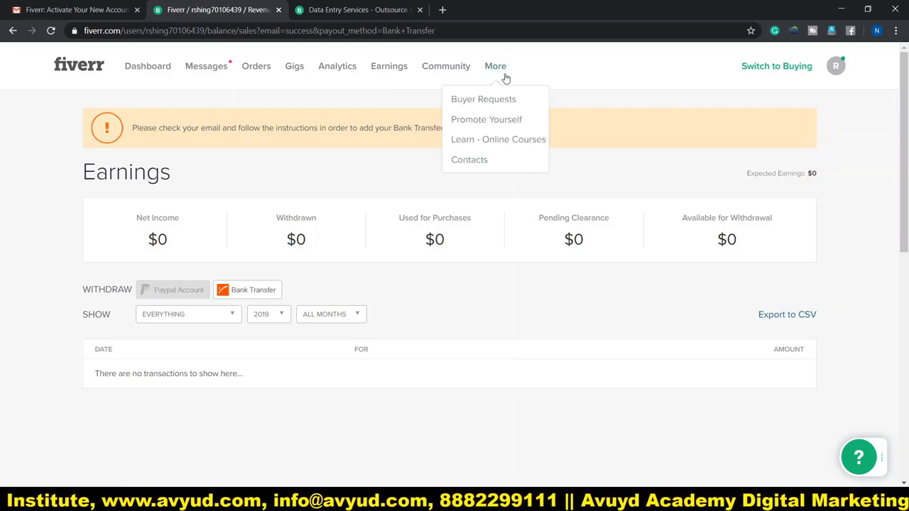